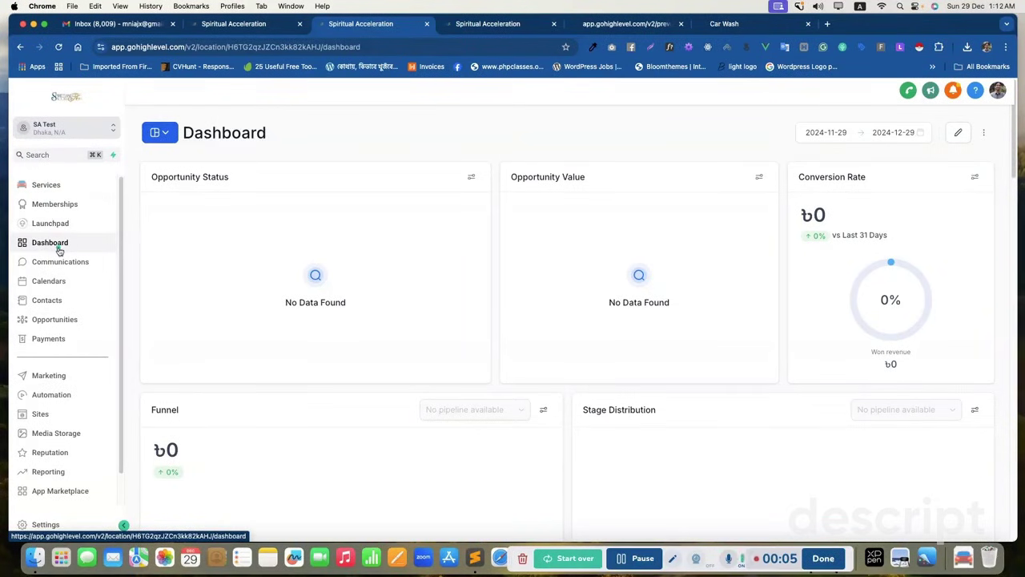
scroll(25, 249, down, 1)
scroll(56, 201, up, 1)
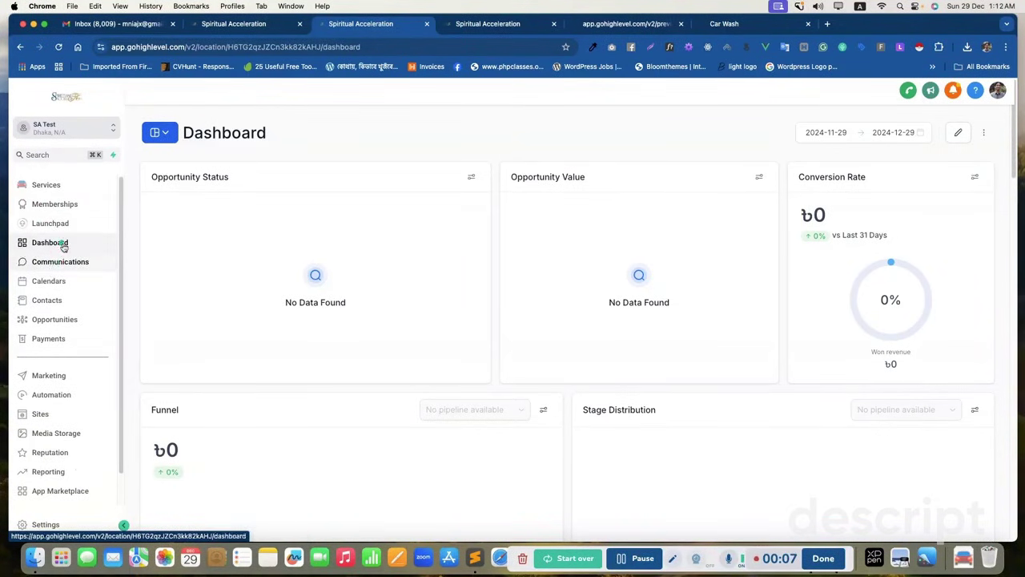
scroll(49, 321, down, 1)
scroll(48, 320, up, 1)
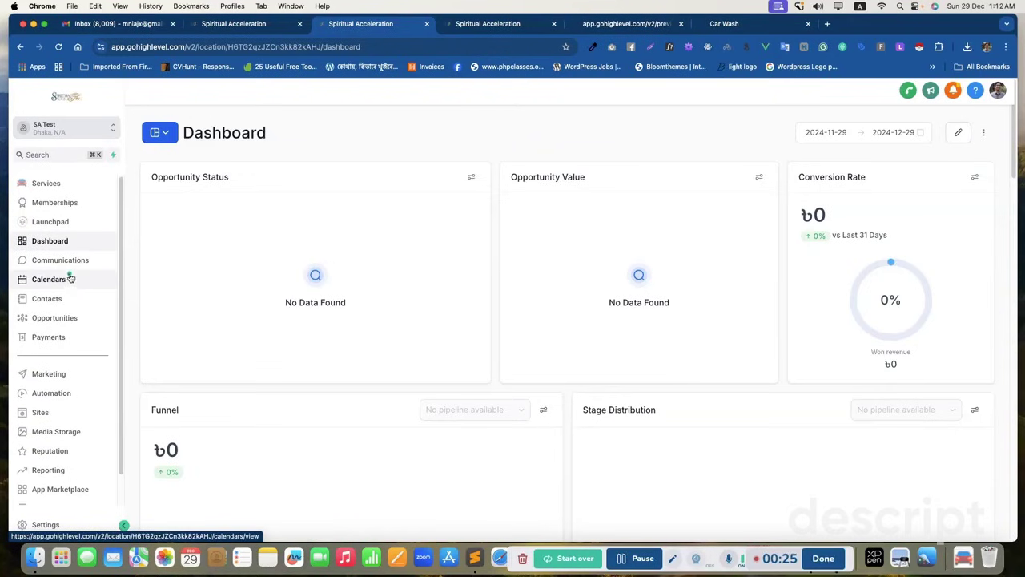
scroll(69, 277, down, 1)
Open the Services custom menu link in the agency settings for editing and review its icon, title, URL and opening options.
click(257, 26)
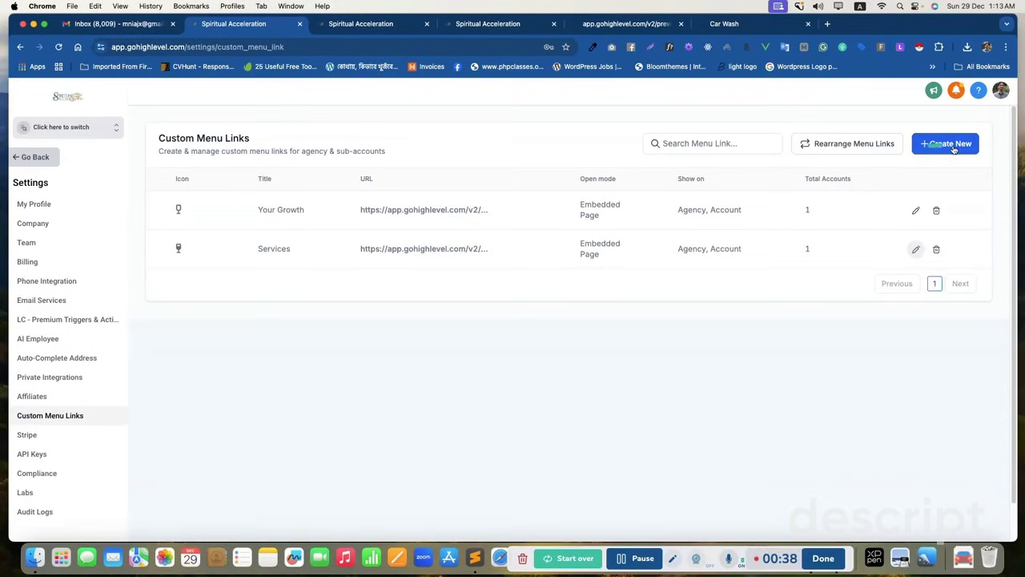
click(916, 250)
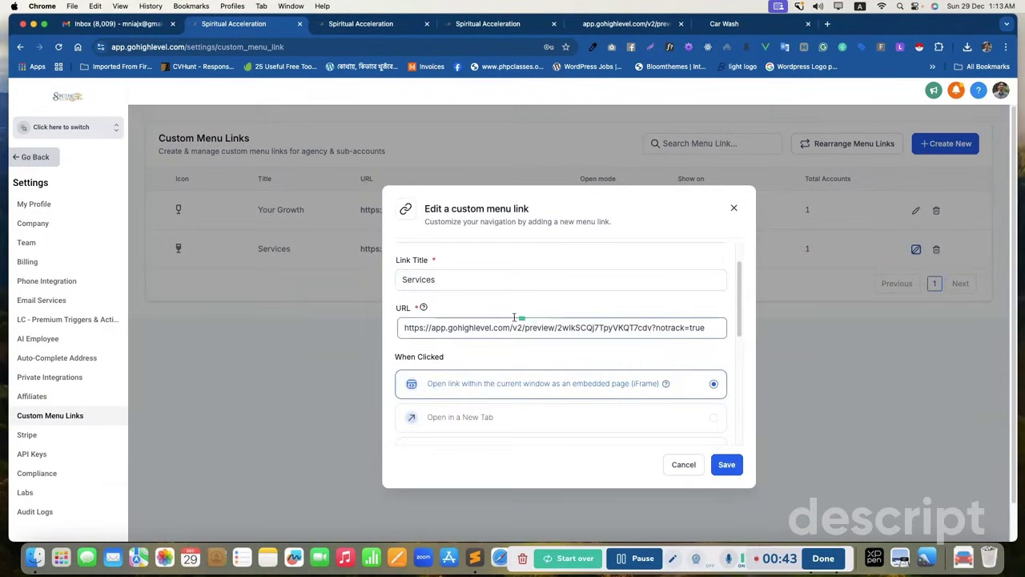
scroll(515, 318, up, 2)
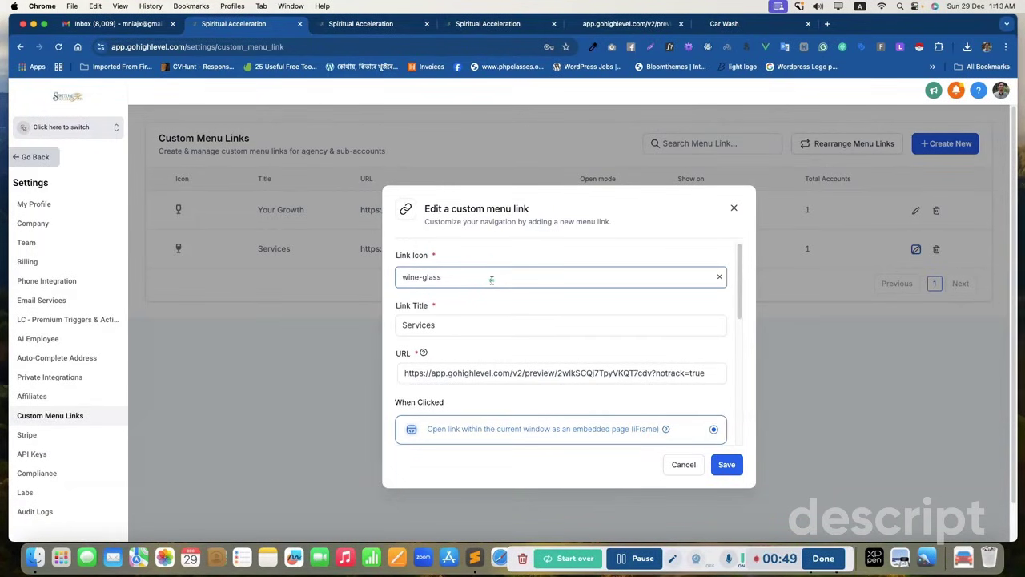
scroll(492, 280, down, 3)
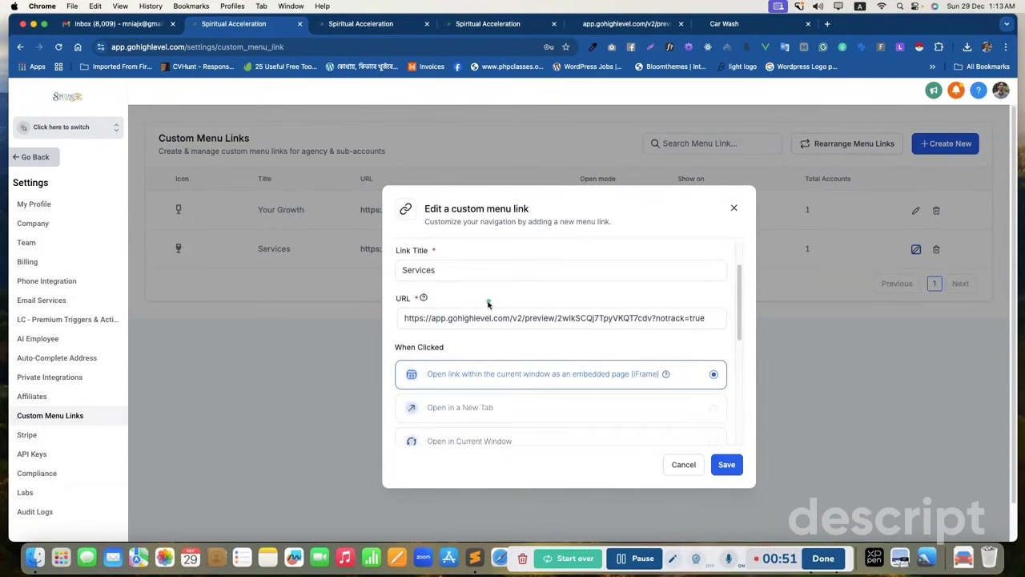
double_click(437, 270)
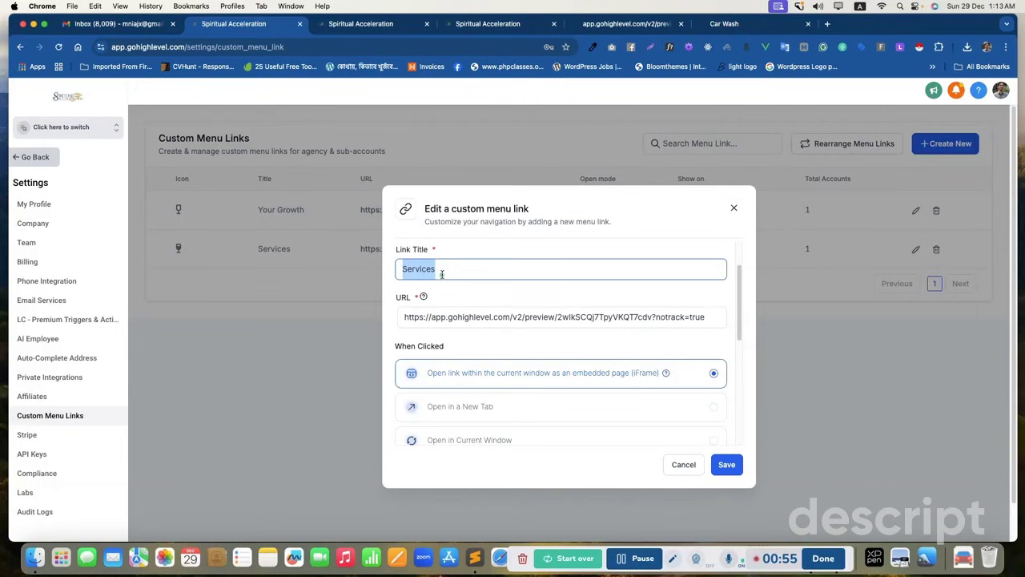
click(437, 318)
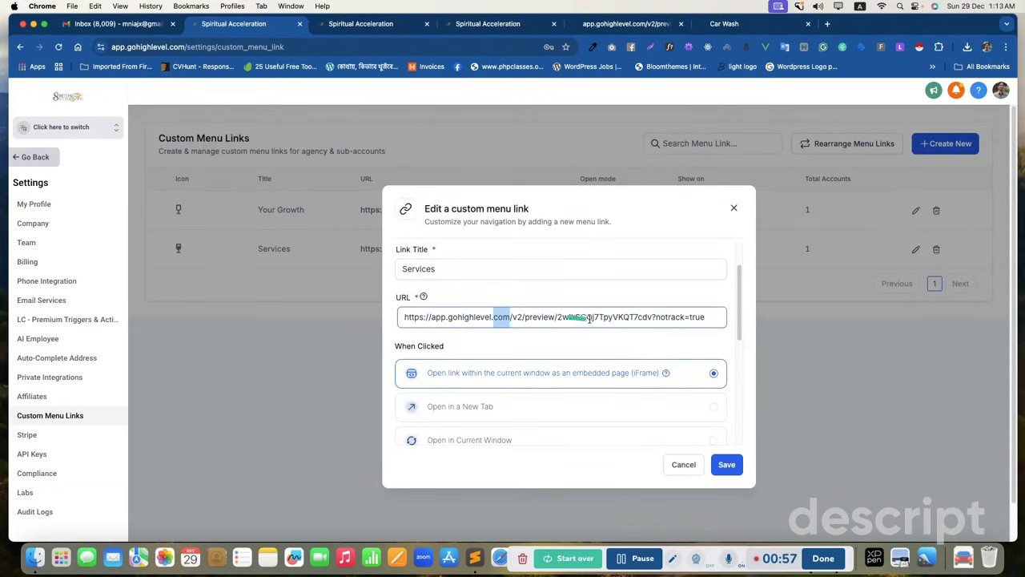
drag(472, 316, 692, 319)
Compare the Services link's URL with the address of the Car Wash preview page, and close the link editor without saving.
click(752, 24)
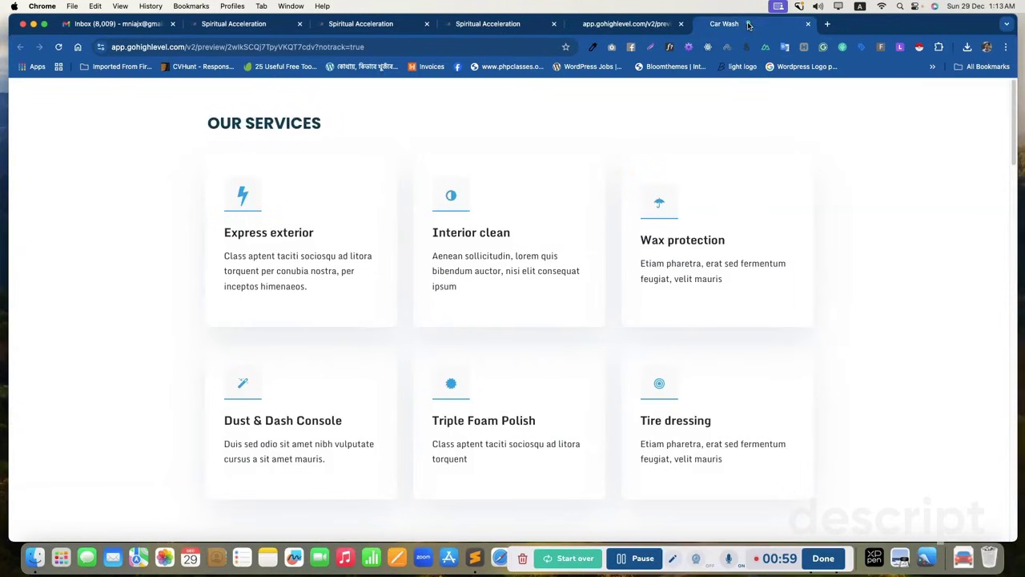
click(393, 46)
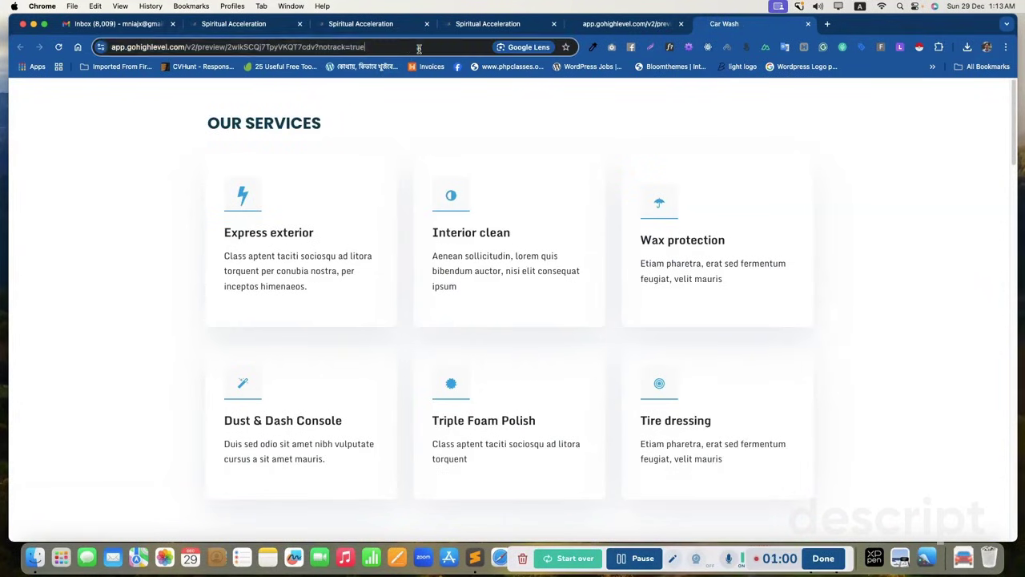
click(399, 132)
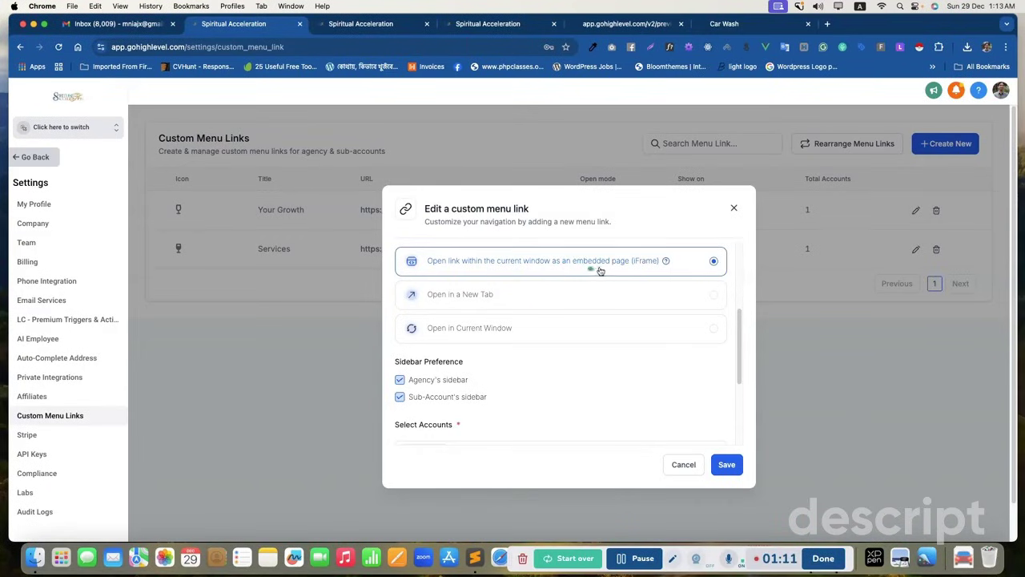
click(679, 465)
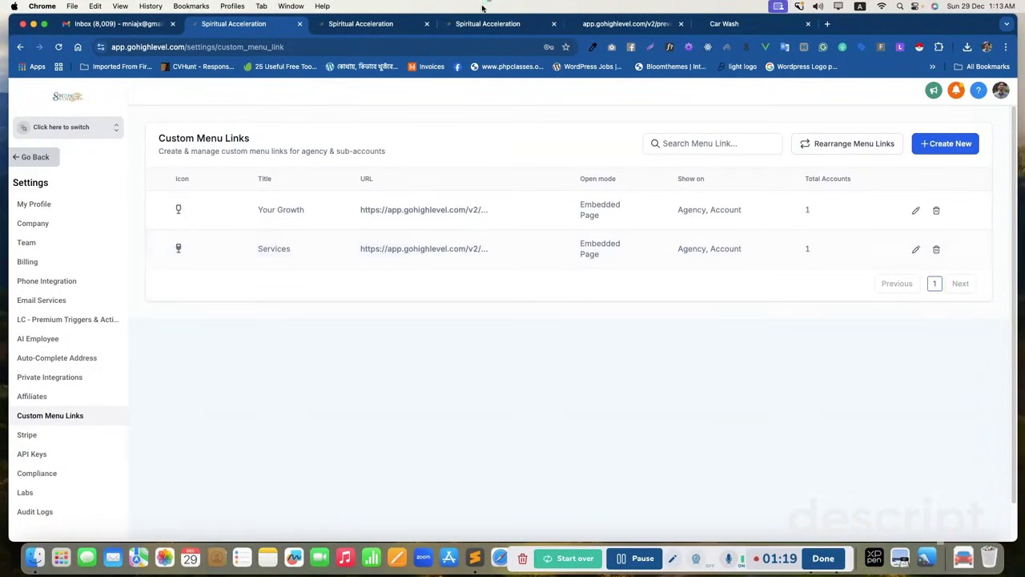
Examine the order of the SA Test sub-account's sidebar menu items, including the Your Growth and Services custom links.
click(473, 30)
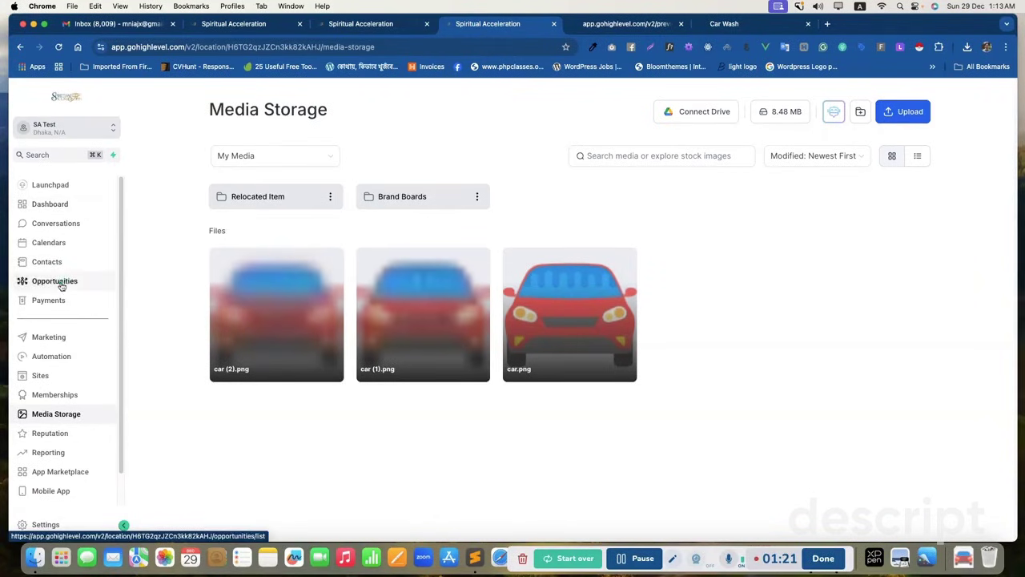
scroll(58, 284, down, 2)
scroll(68, 272, up, 2)
scroll(69, 279, down, 2)
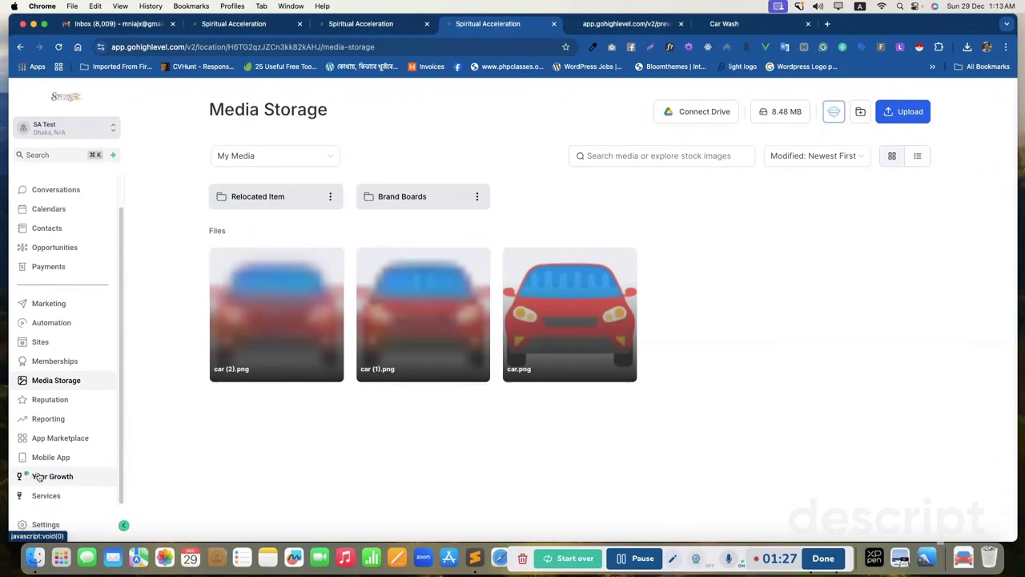
scroll(67, 343, up, 2)
scroll(65, 346, down, 2)
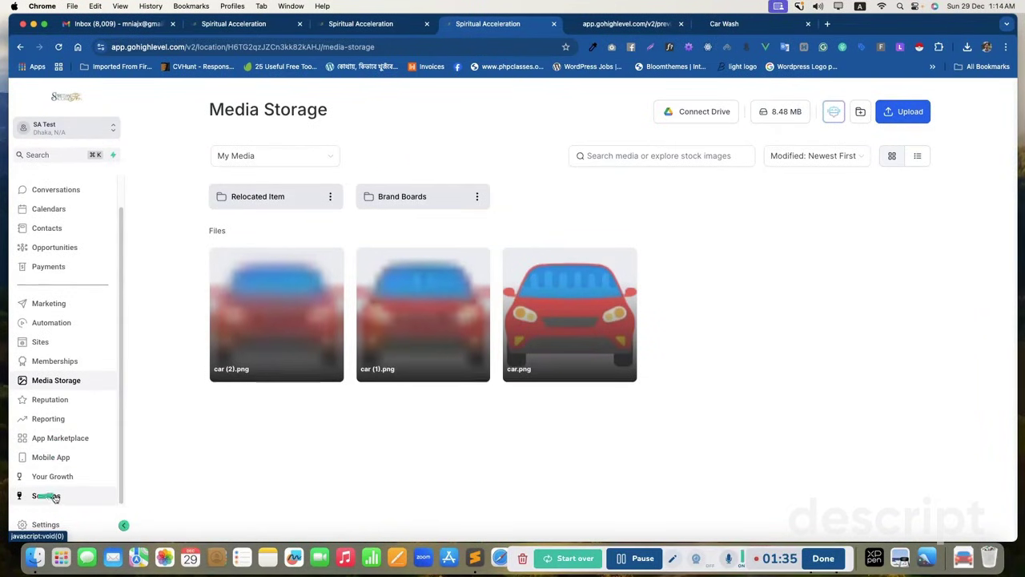
drag(34, 497, 59, 502)
scroll(48, 344, up, 2)
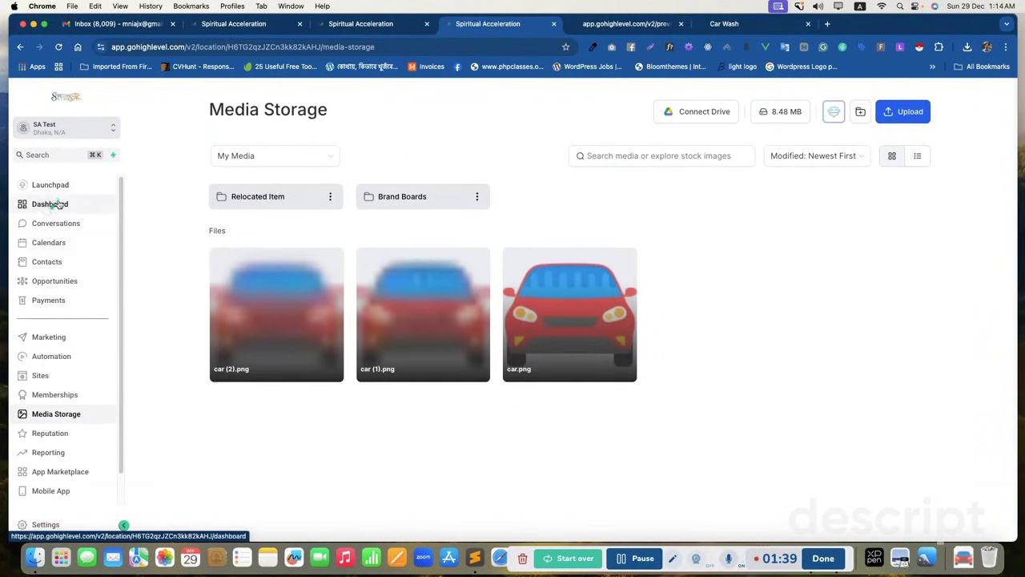
Open the Custom CSS in the agency's Company Whitelabel settings and add two new lines after the existing .hl_alert_twilio rule.
click(240, 25)
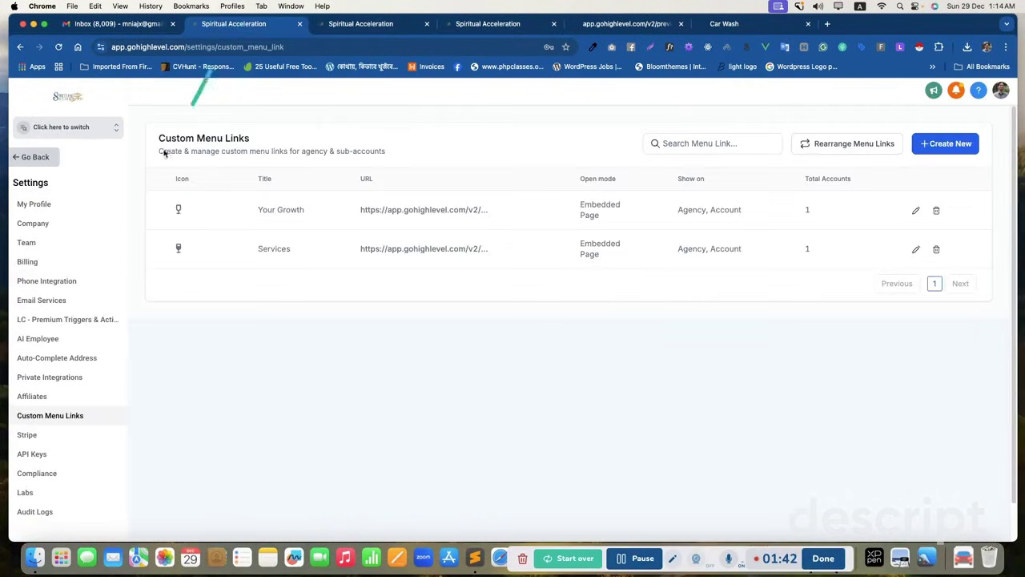
click(32, 225)
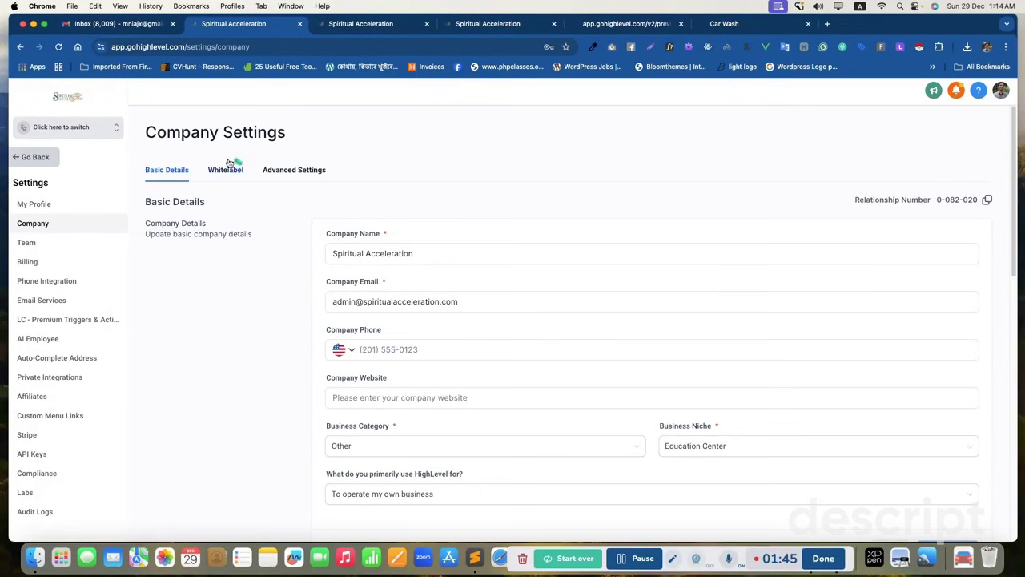
click(218, 171)
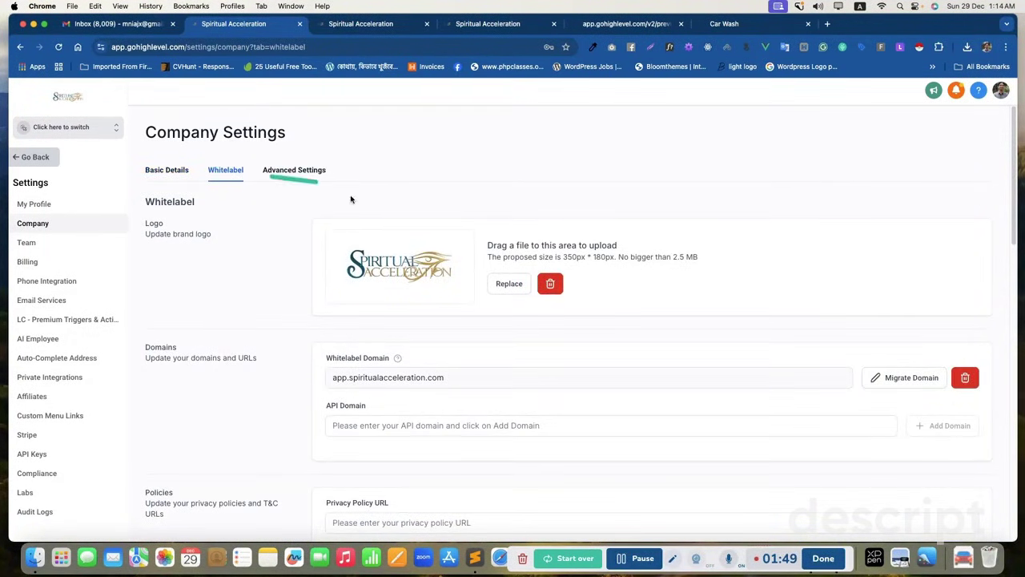
scroll(658, 210, down, 3)
scroll(649, 216, down, 6)
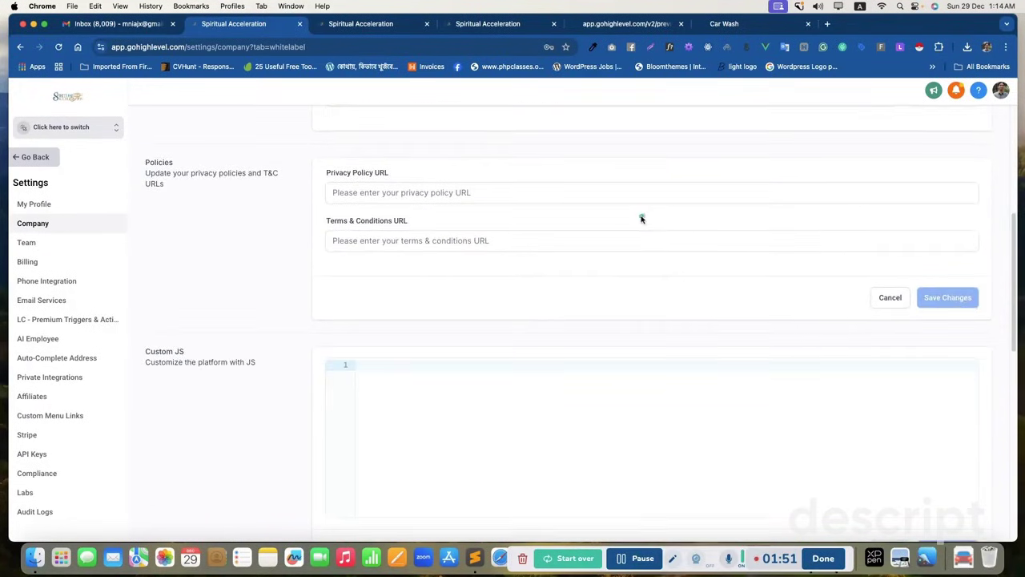
scroll(497, 248, down, 5)
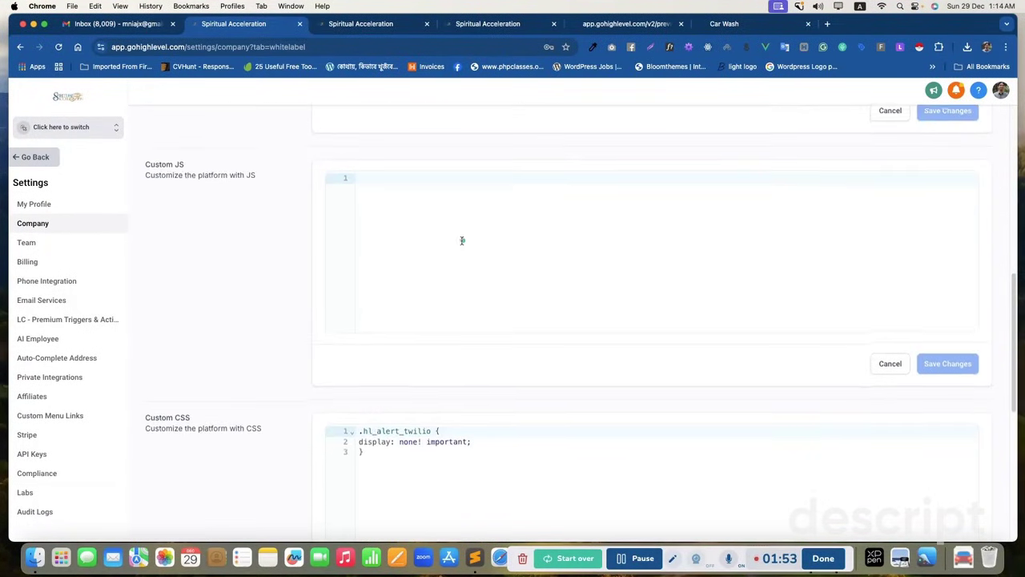
click(379, 311)
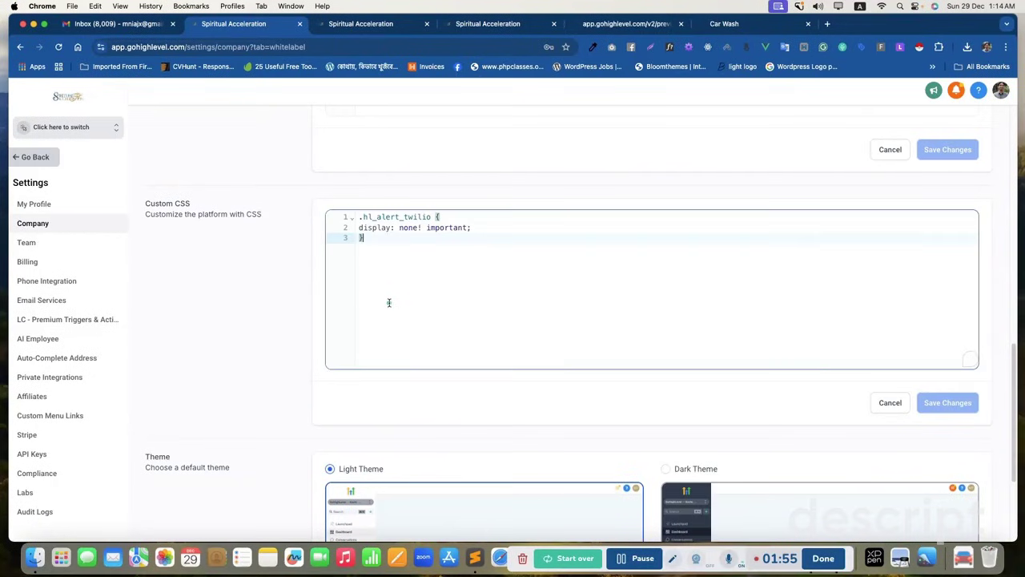
key(Return)
key(Return)
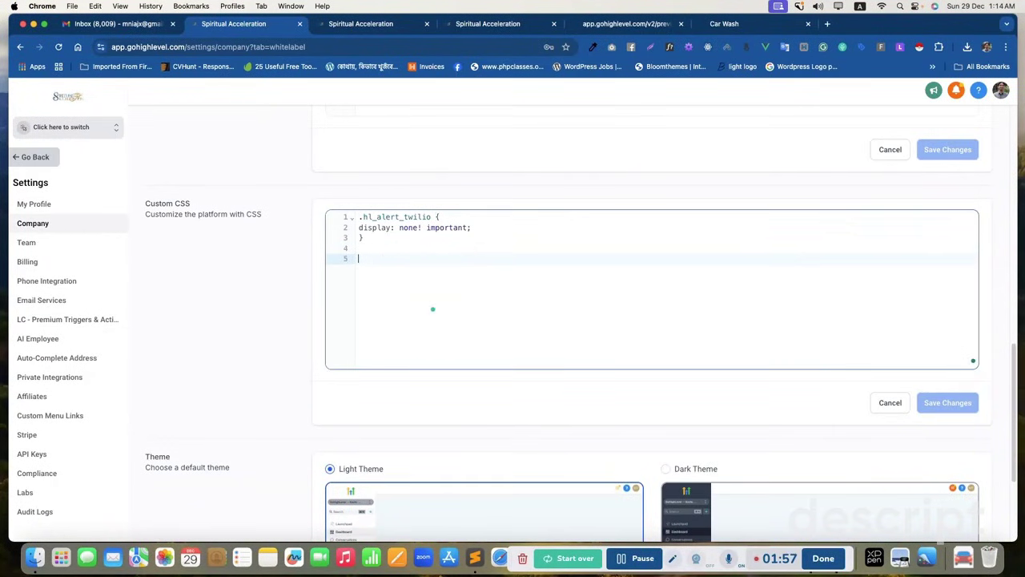
scroll(408, 312, down, 1)
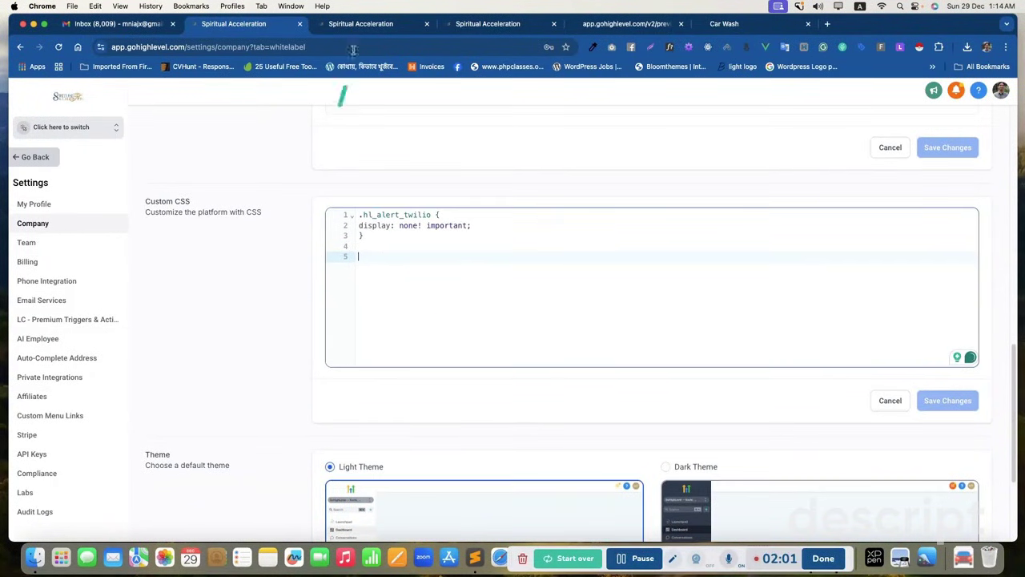
Switch to Sublime Text and copy only the CSS block that reorders the sidebar menu items on agency and subaccounts.
click(475, 24)
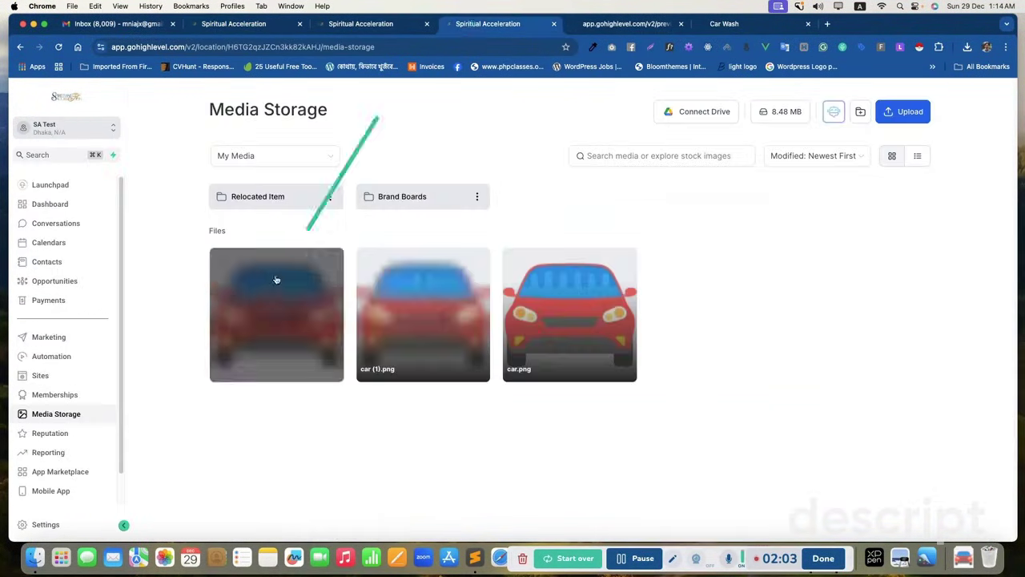
scroll(69, 425, down, 2)
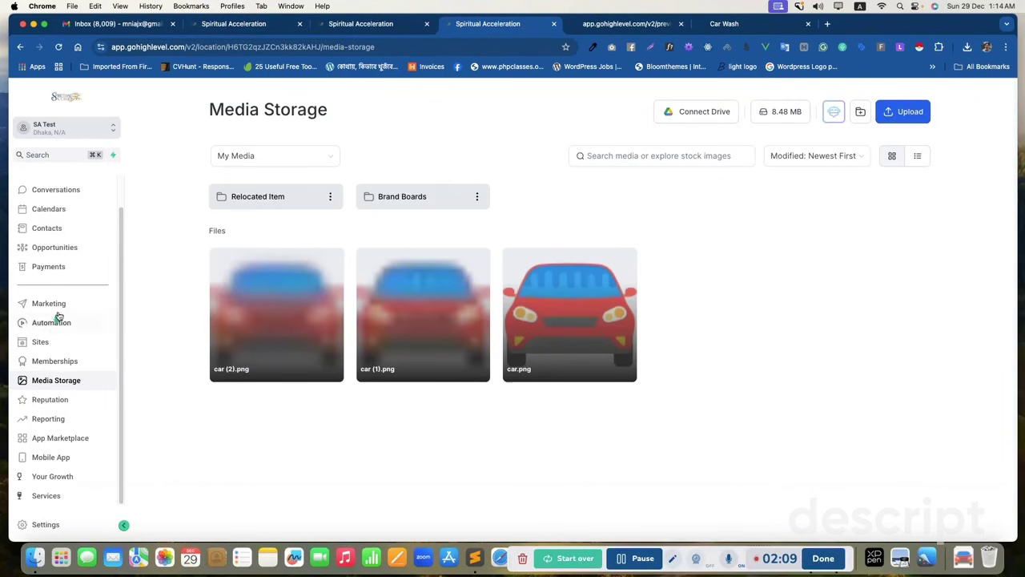
scroll(60, 264, up, 2)
click(475, 558)
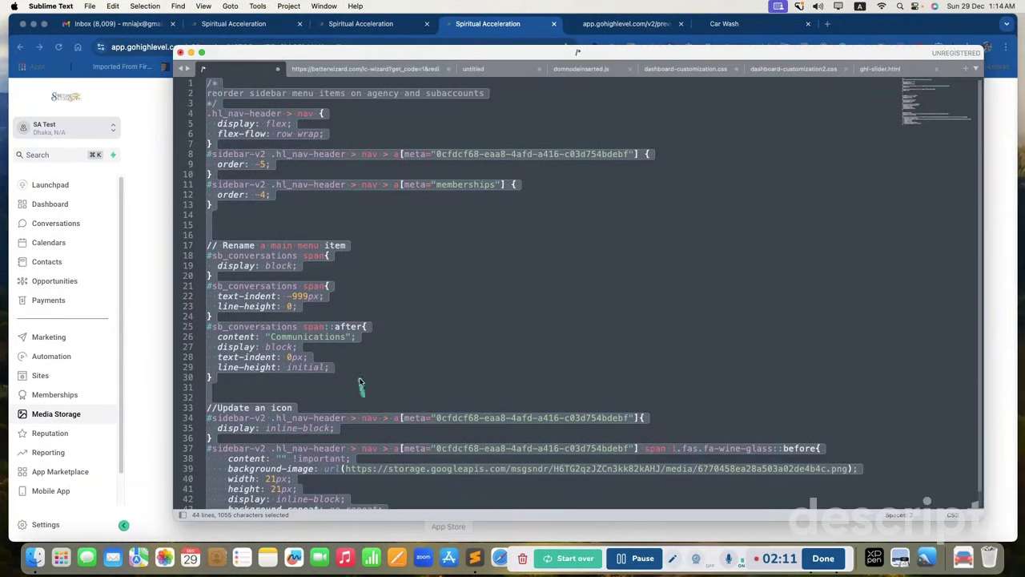
click(239, 232)
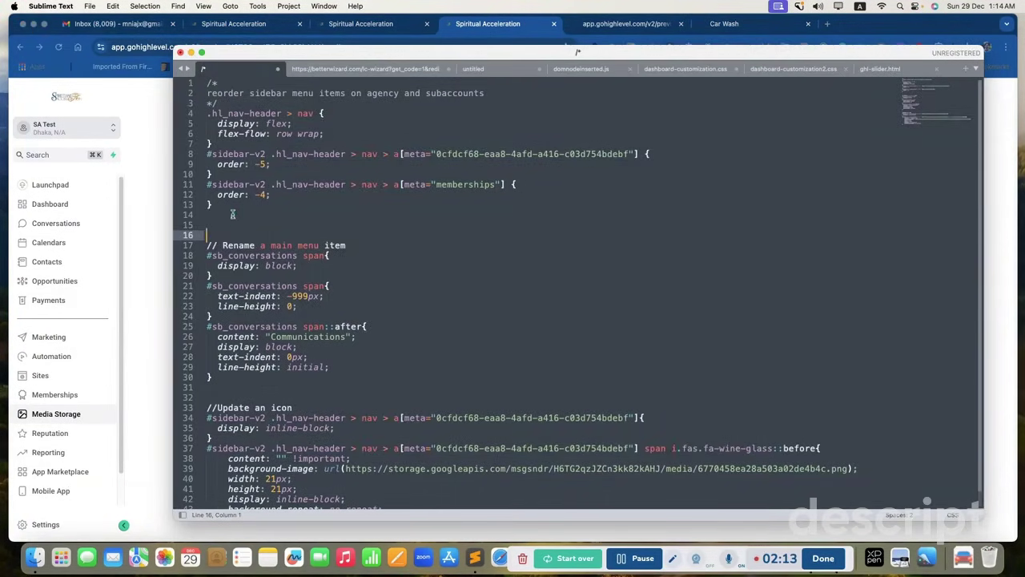
drag(233, 215, 202, 83)
right_click(271, 131)
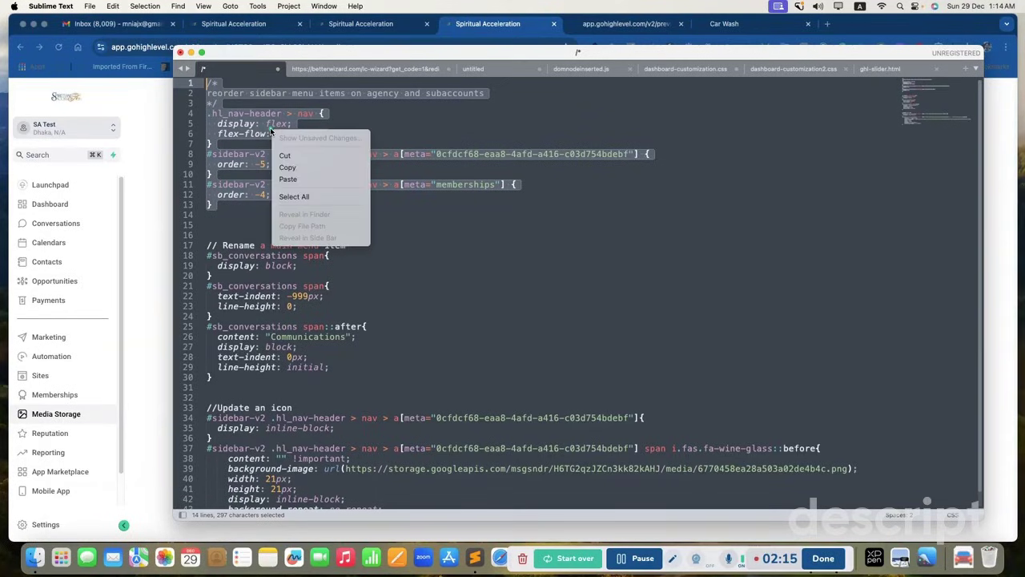
click(300, 167)
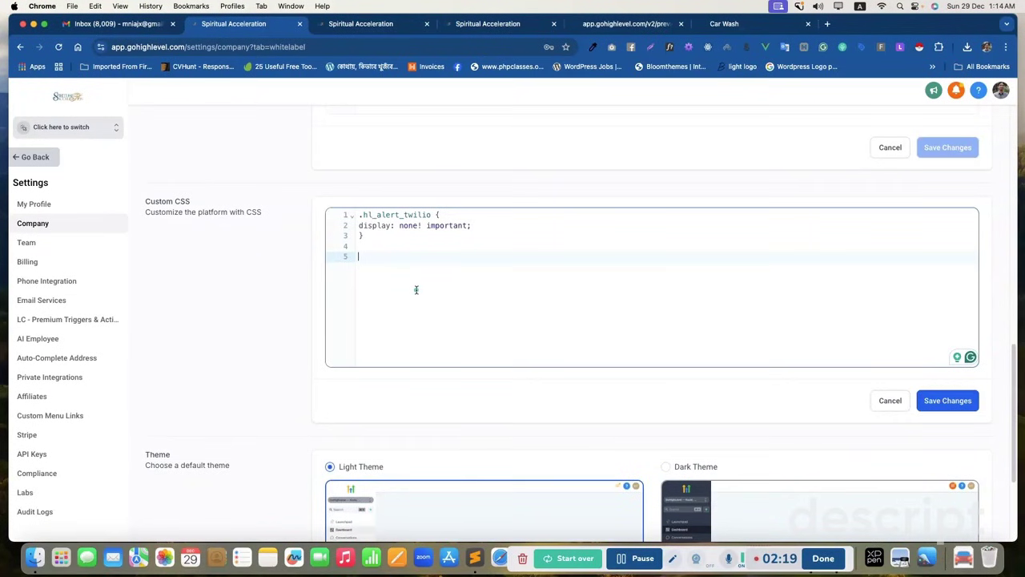
Back in Chrome, paste the sidebar reordering code at the end of the Custom CSS and review its flex and order rules.
key(super+v)
scroll(419, 289, up, 2)
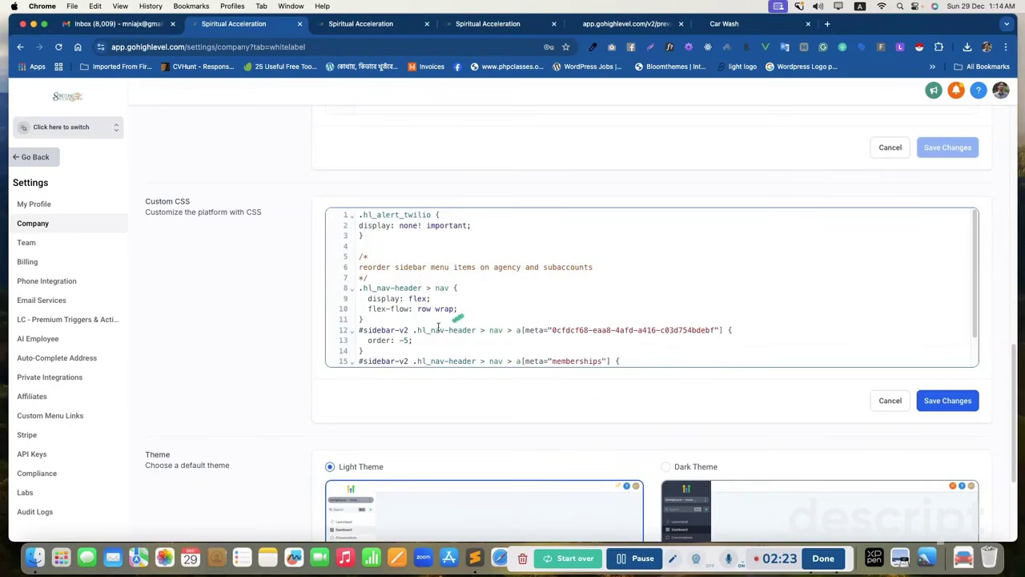
scroll(438, 327, down, 1)
drag(362, 311, 359, 278)
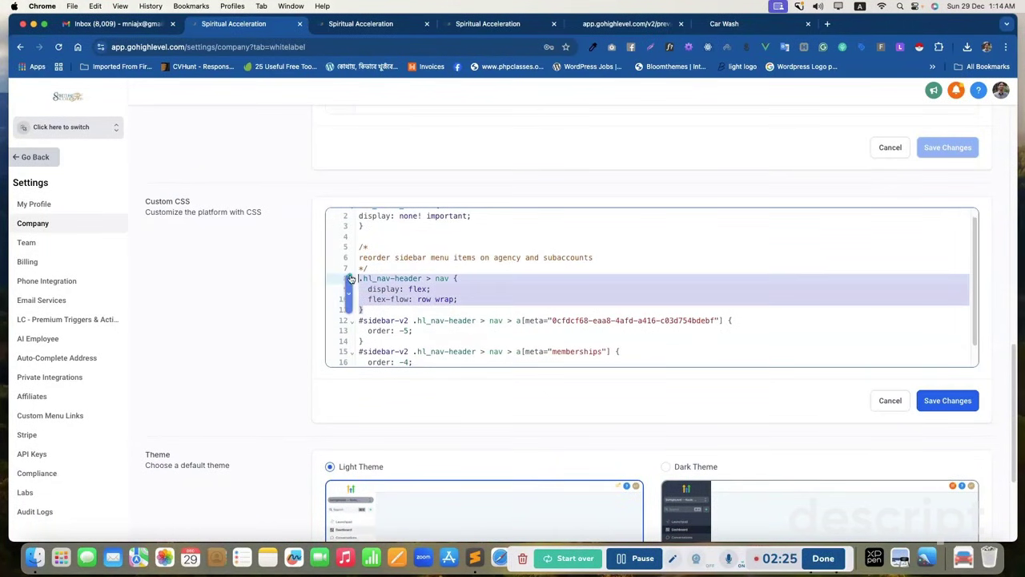
scroll(403, 293, down, 2)
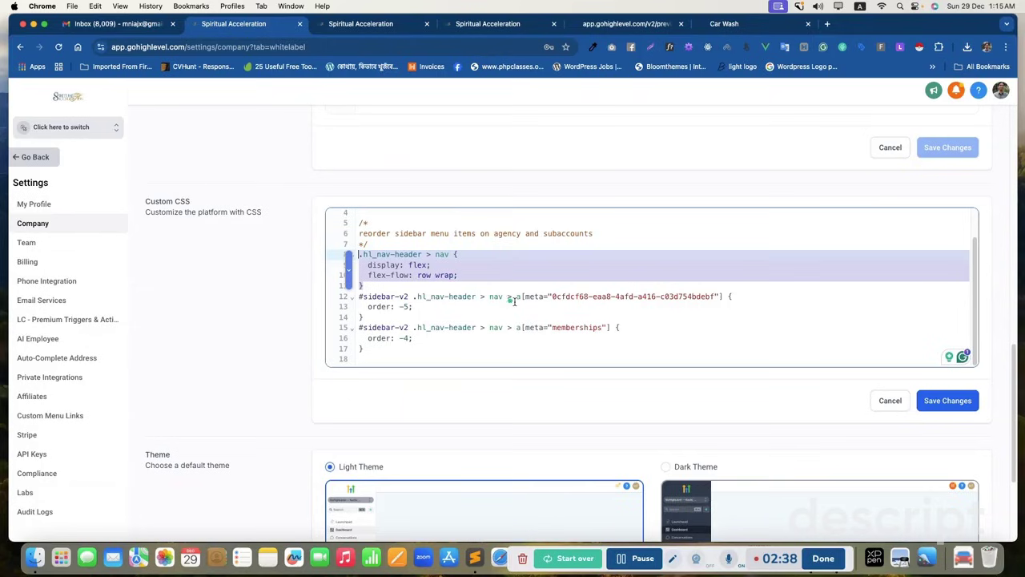
click(412, 307)
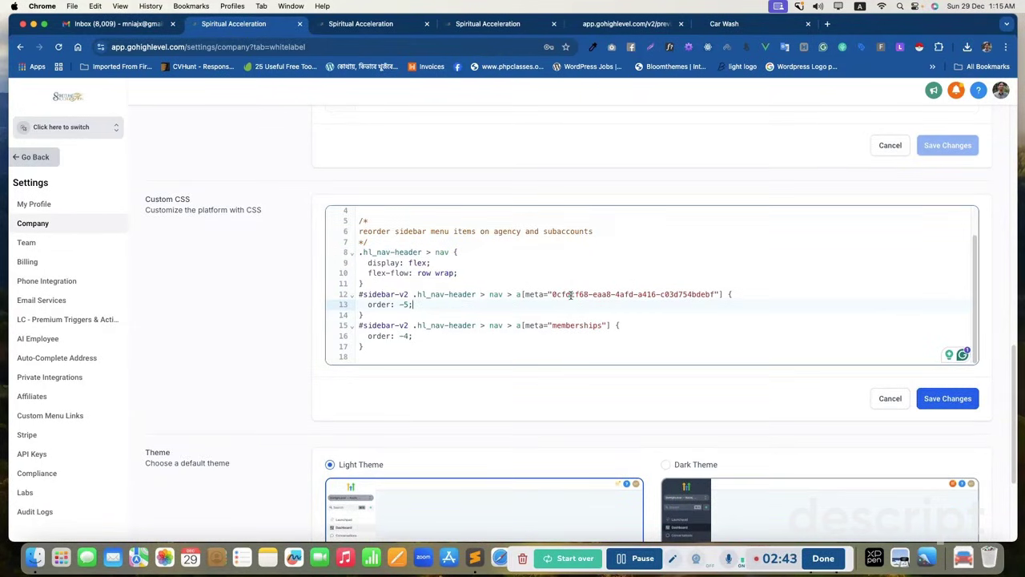
In the SA Test sub-account, inspect the Services sidebar link's HTML and copy its meta attribute value.
click(488, 23)
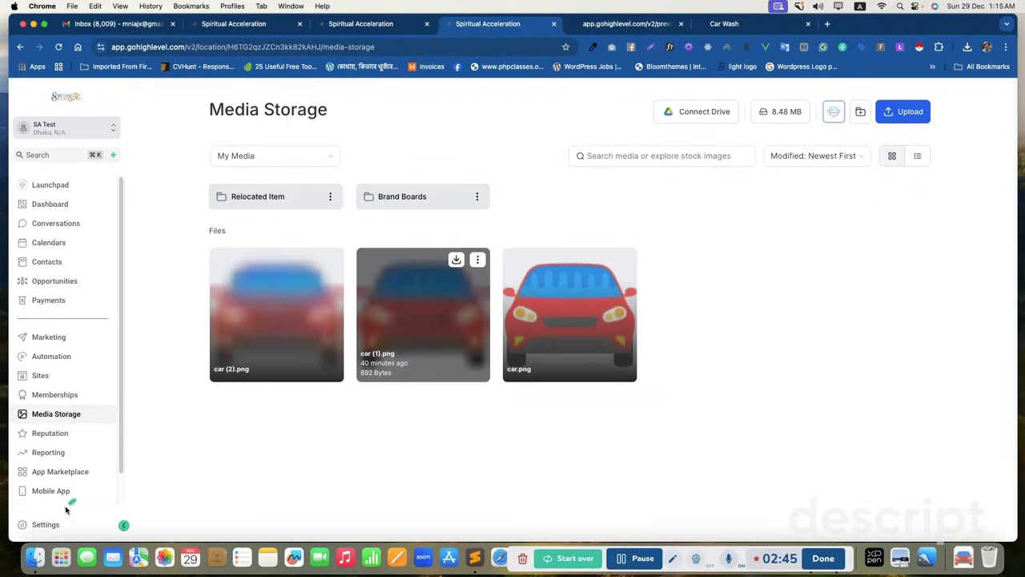
scroll(57, 422, down, 2)
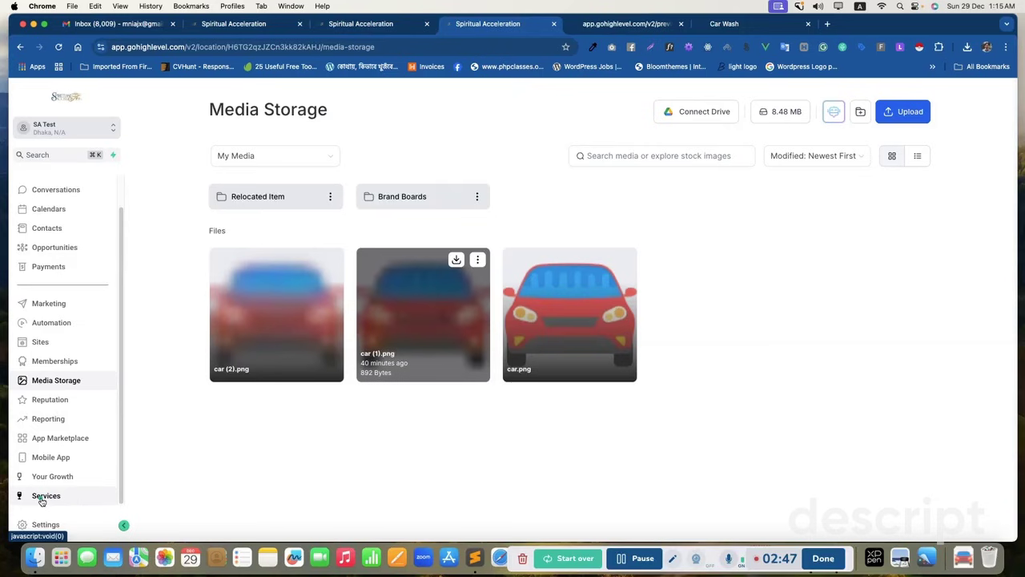
scroll(64, 384, up, 2)
scroll(44, 465, down, 2)
right_click(46, 498)
click(61, 494)
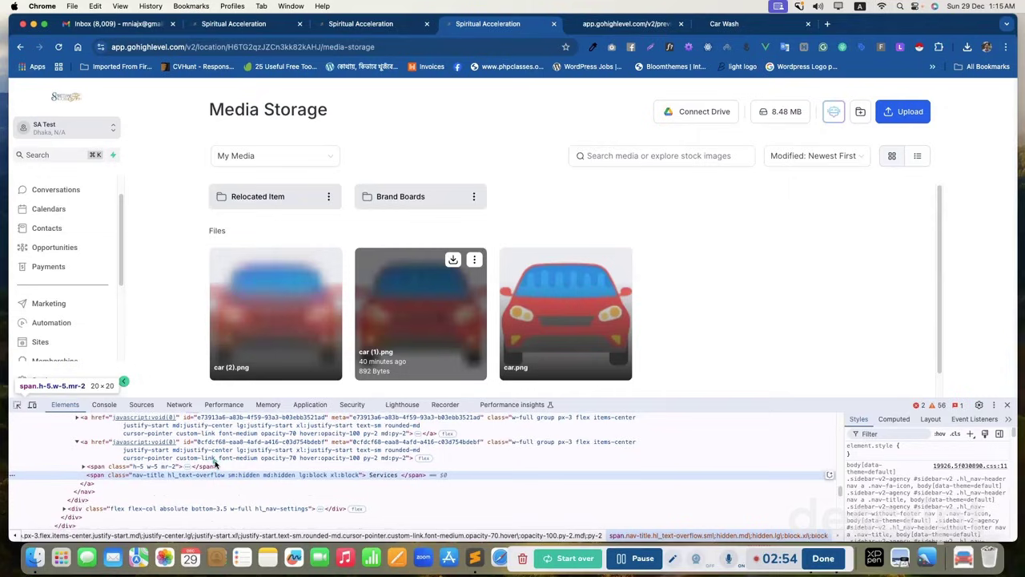
click(95, 446)
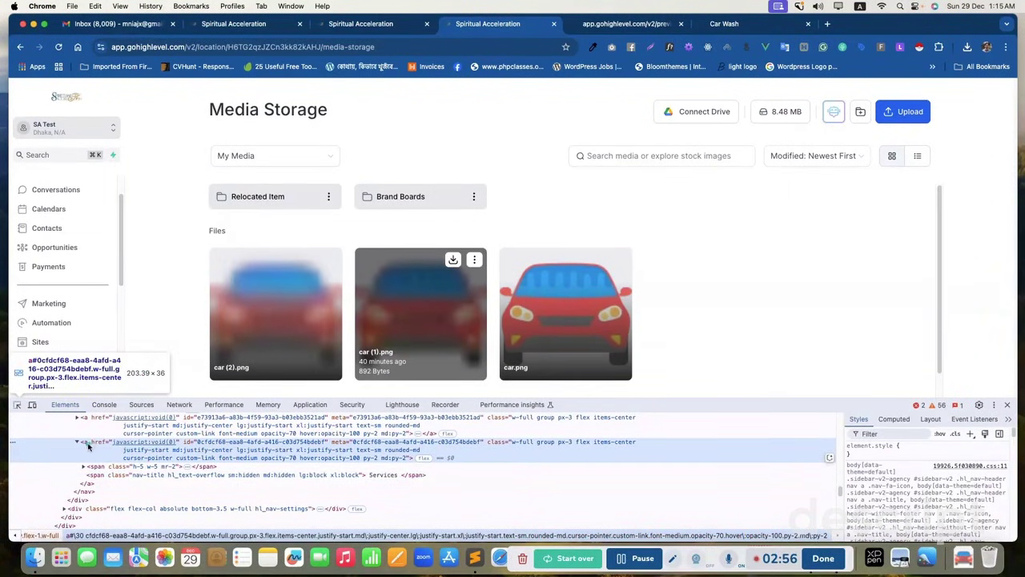
double_click(411, 445)
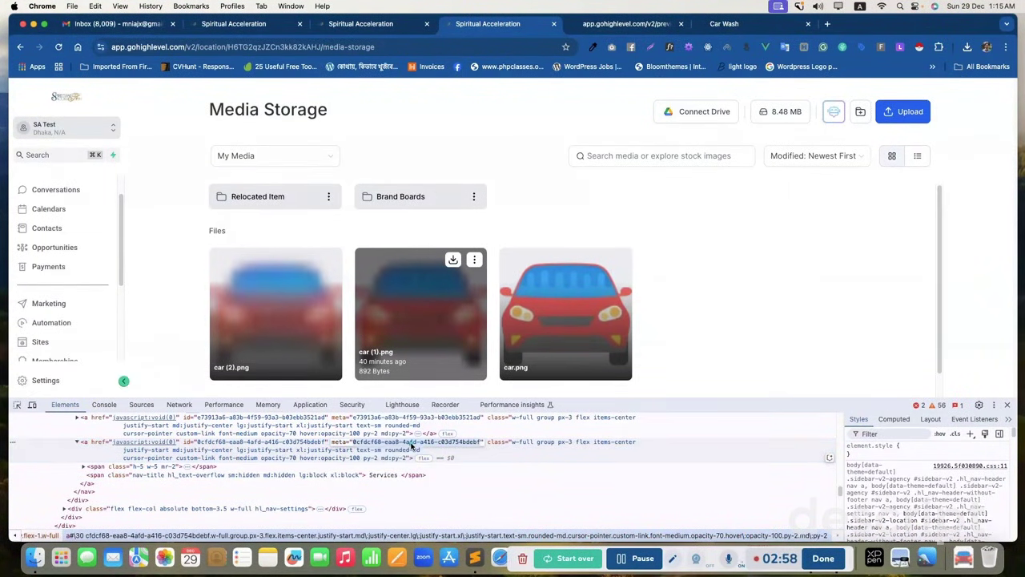
right_click(385, 445)
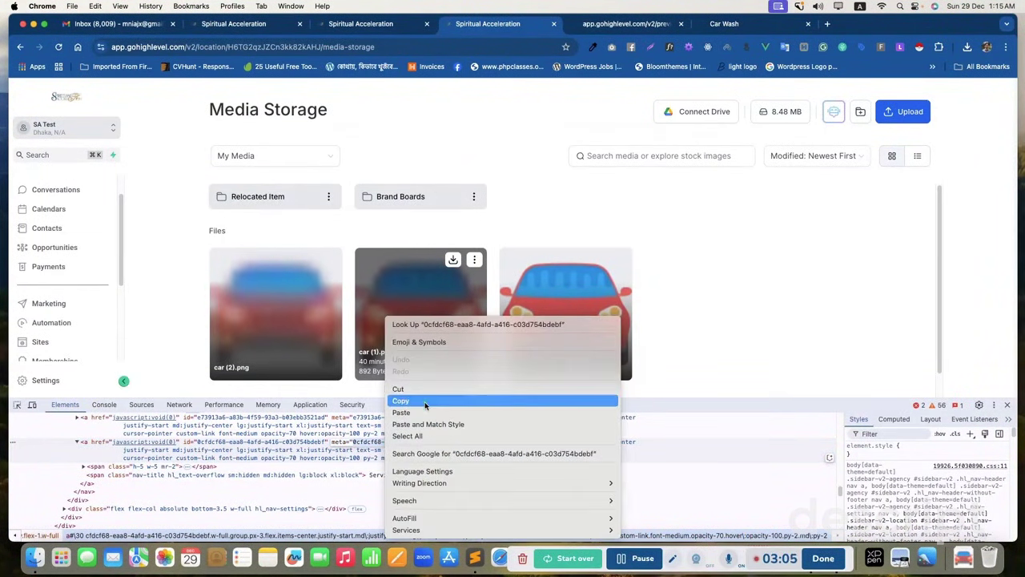
click(424, 402)
In the agency's Custom CSS, replace the meta value in the first sidebar link selector with the copied Services value.
click(233, 25)
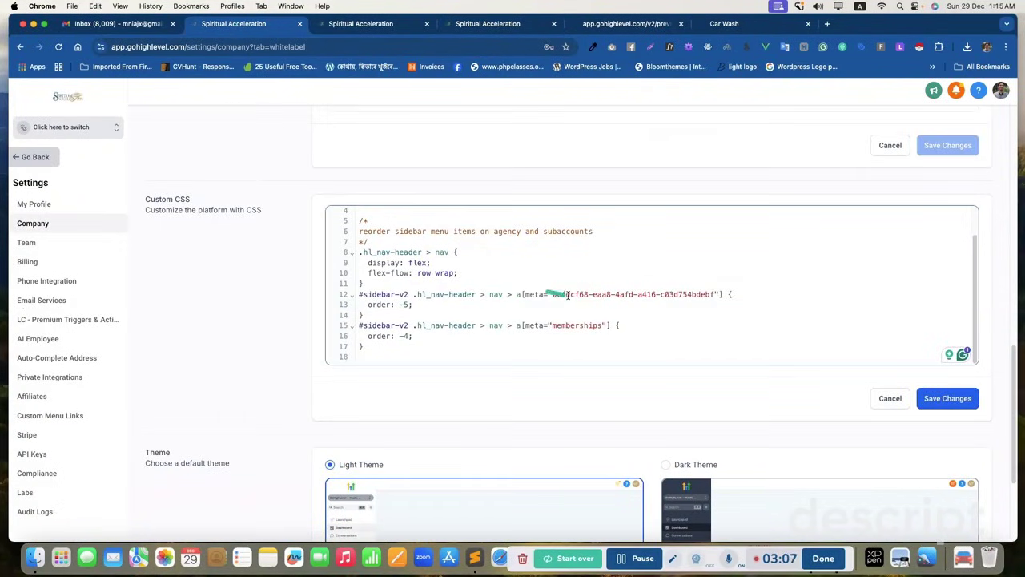
drag(553, 294, 717, 294)
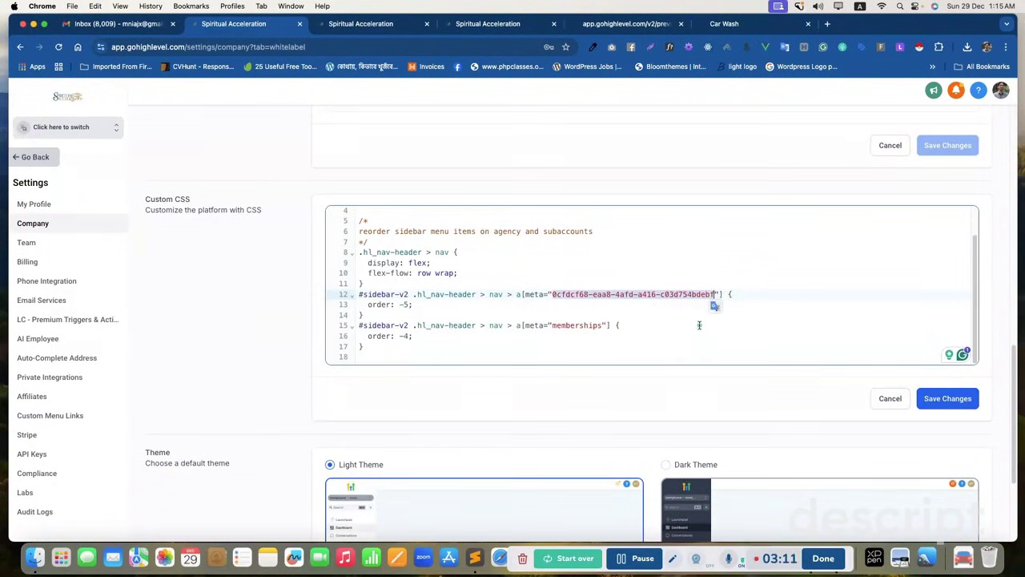
key(super+v)
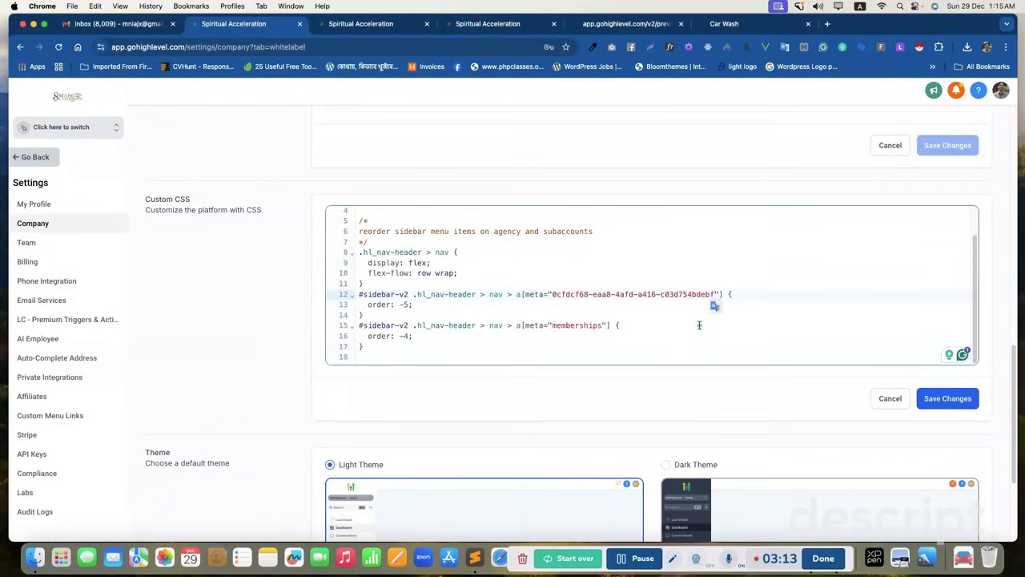
Examine the order values of the Services and memberships rules and compare them with the sub-account's current sidebar order.
drag(367, 304, 432, 303)
click(391, 306)
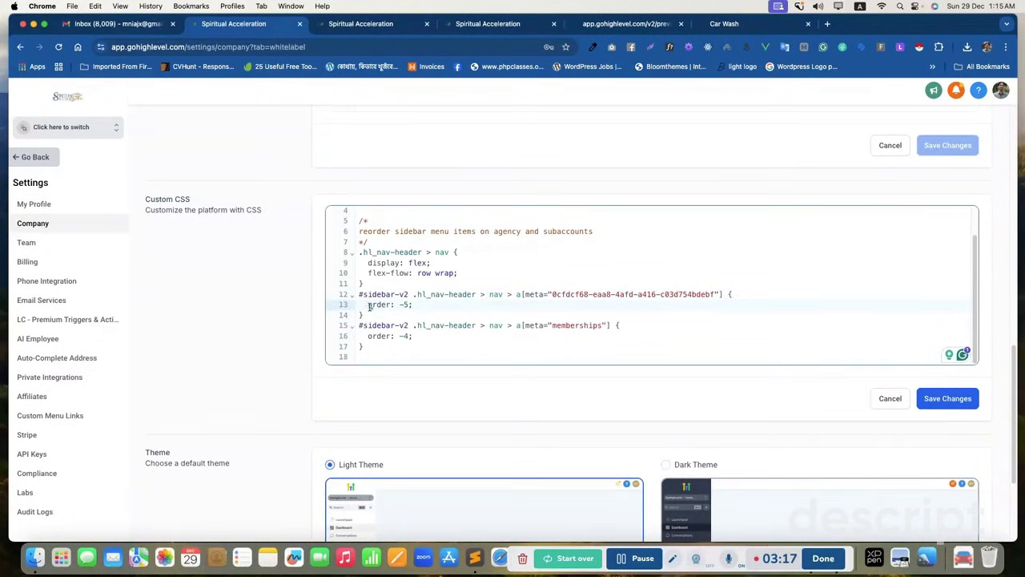
drag(369, 306, 423, 305)
click(426, 306)
click(410, 337)
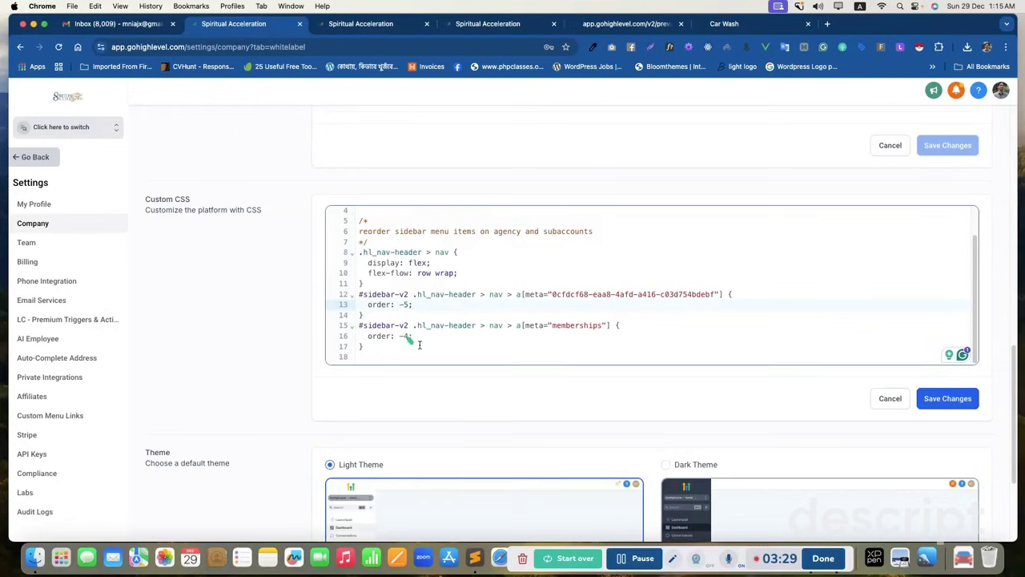
double_click(565, 325)
scroll(542, 321, down, 1)
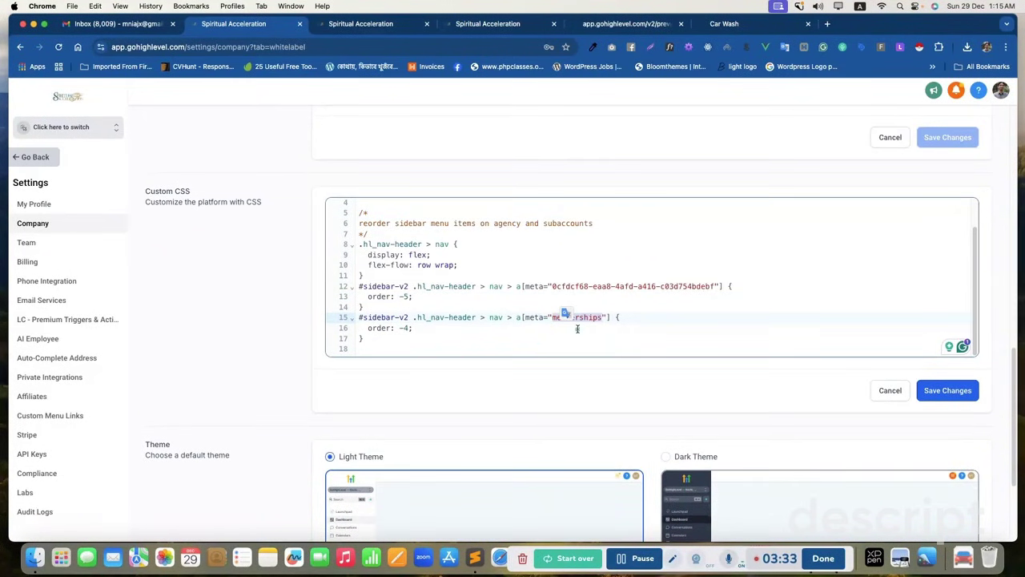
click(577, 328)
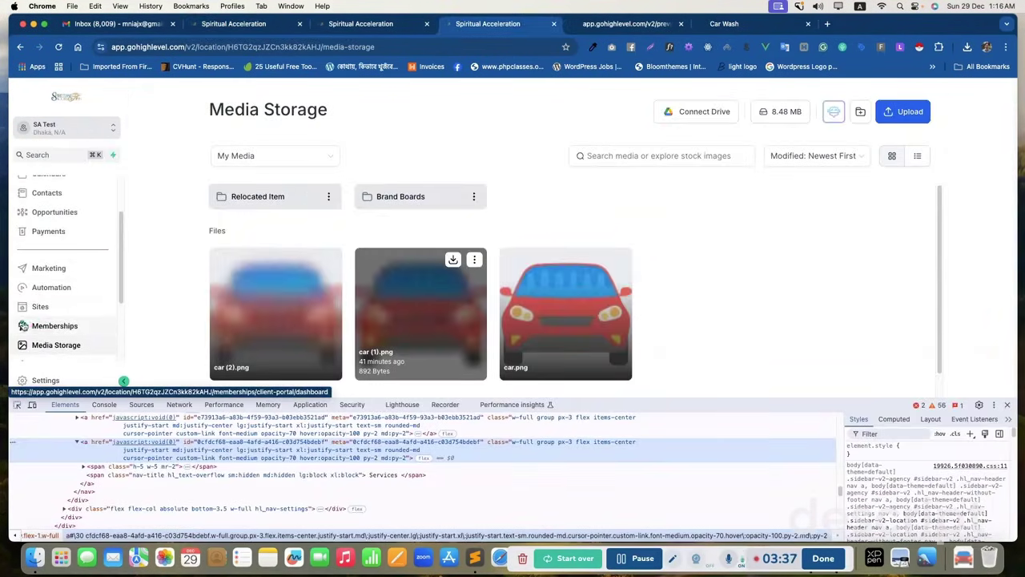
scroll(39, 325, up, 3)
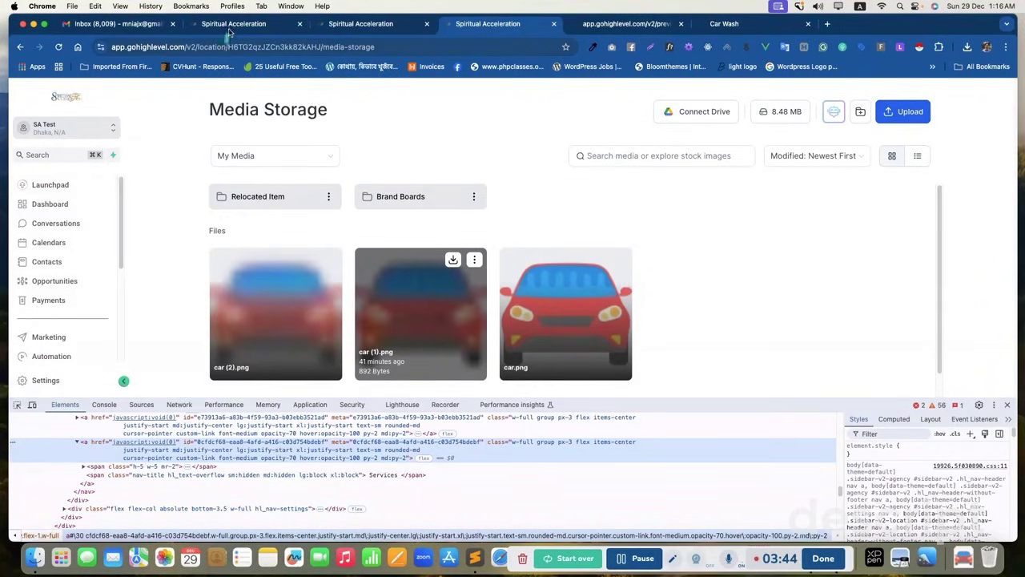
key(ctrl+shift+Tab)
drag(401, 296, 414, 301)
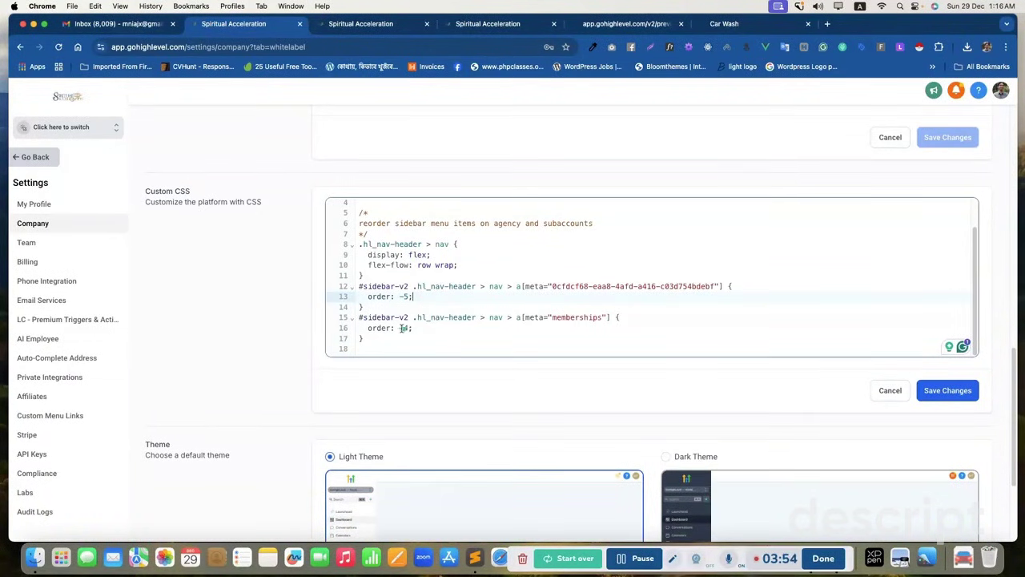
mouse_move(399, 329)
mouse_down()
mouse_move(611, 323)
mouse_move(408, 329)
mouse_up()
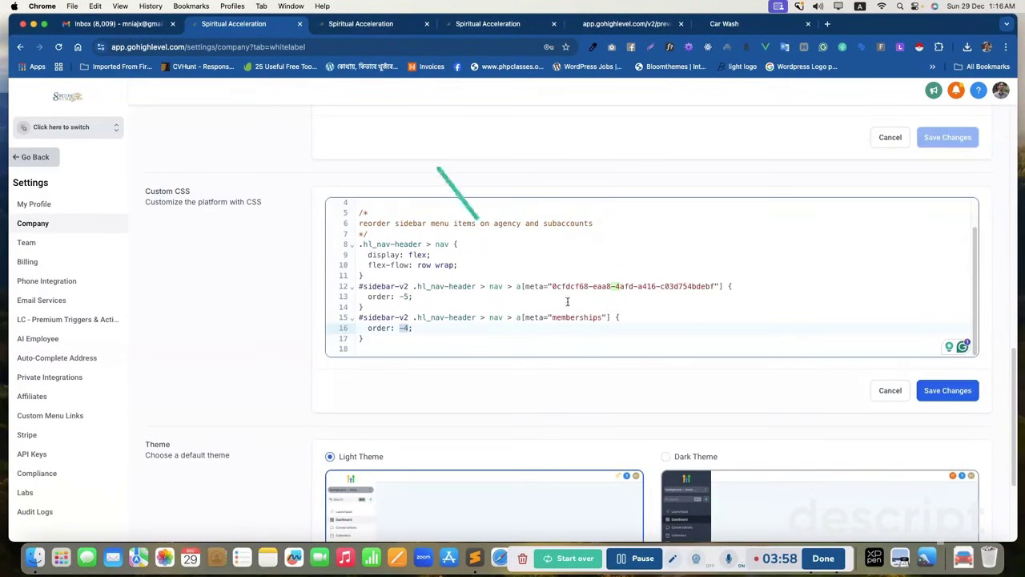
Save the Custom CSS changes, reload the SA Test sub-account and check the order of its sidebar items.
click(948, 391)
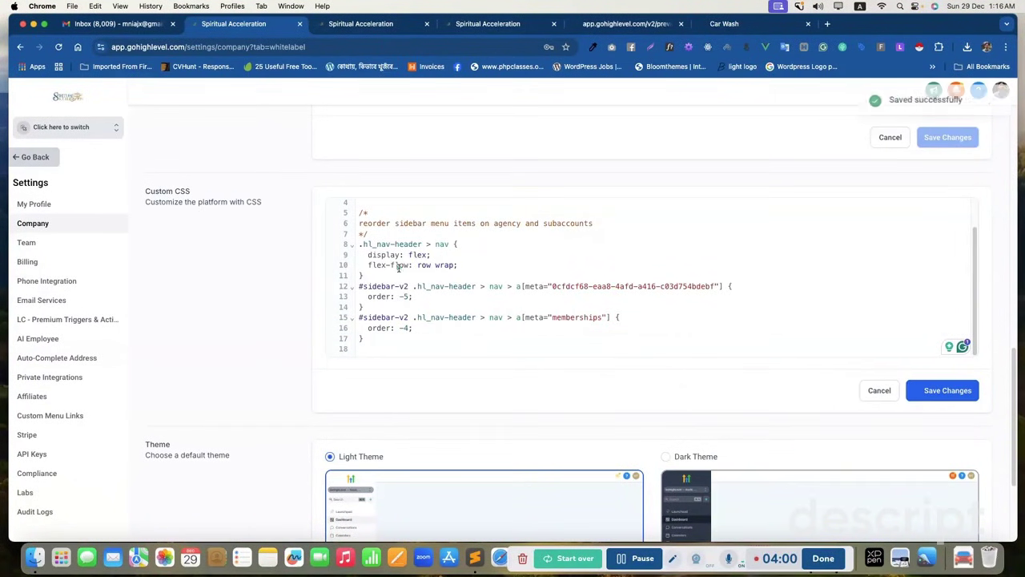
click(487, 24)
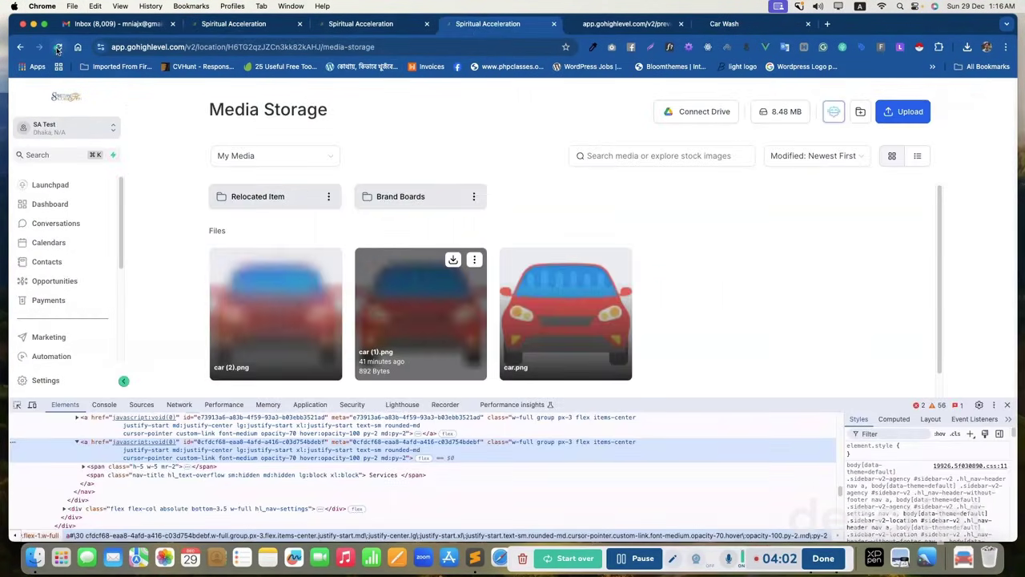
key(super+r)
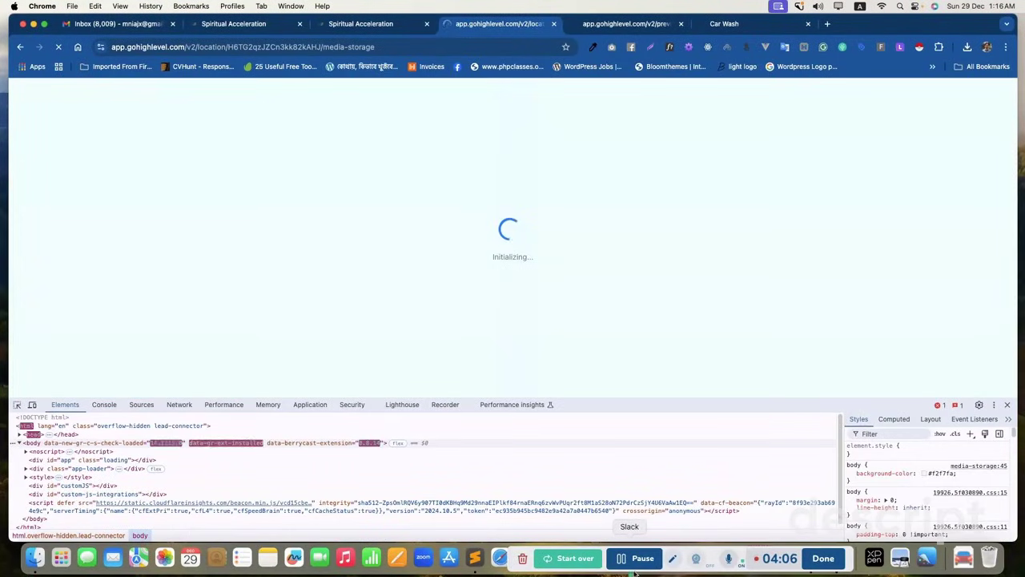
key(super+alt+i)
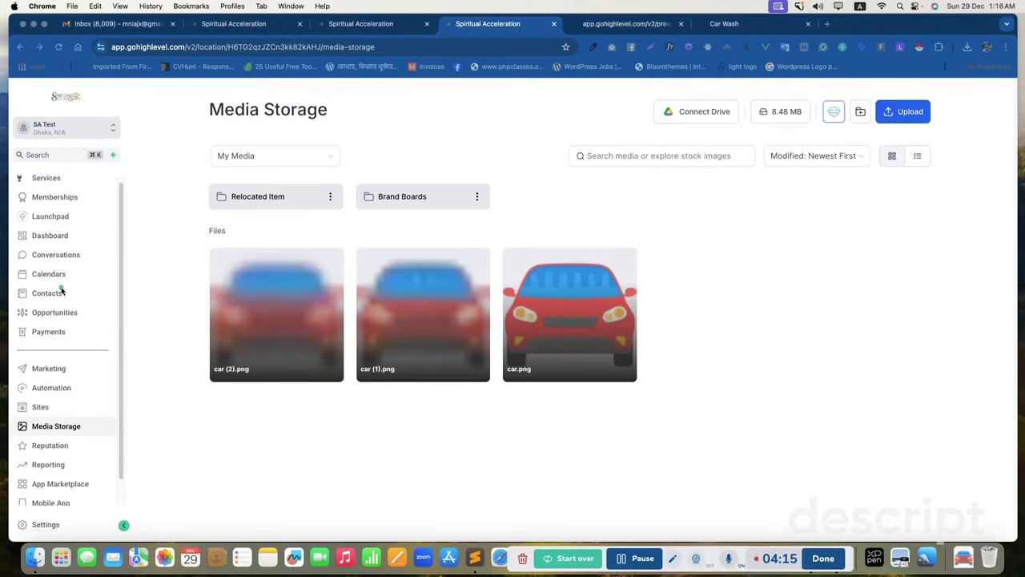
scroll(62, 288, down, 1)
scroll(62, 287, up, 1)
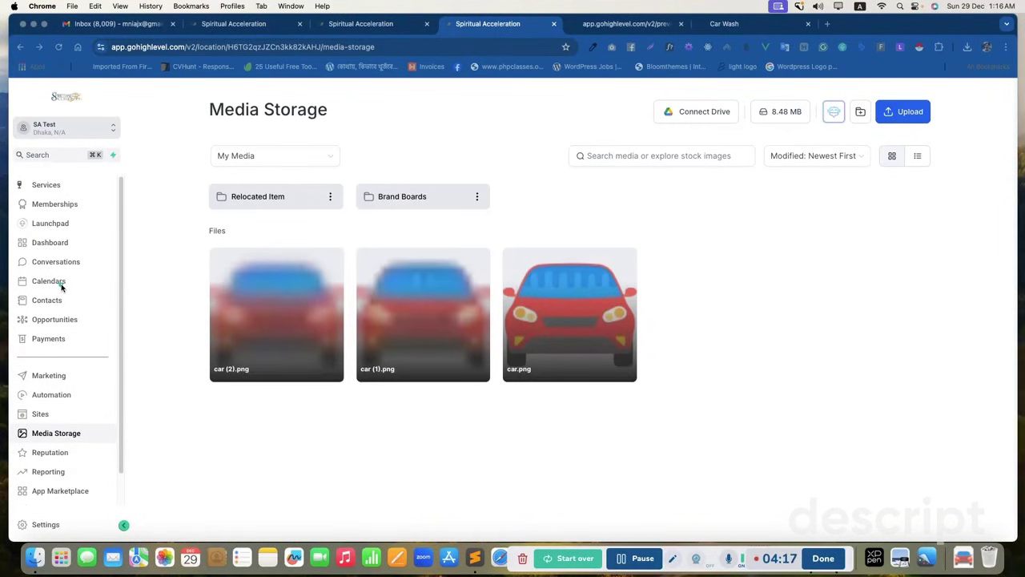
Inspect the Calendars menu item's meta attribute and compare it with the memberships selector in the Custom CSS.
key(super+shift+c)
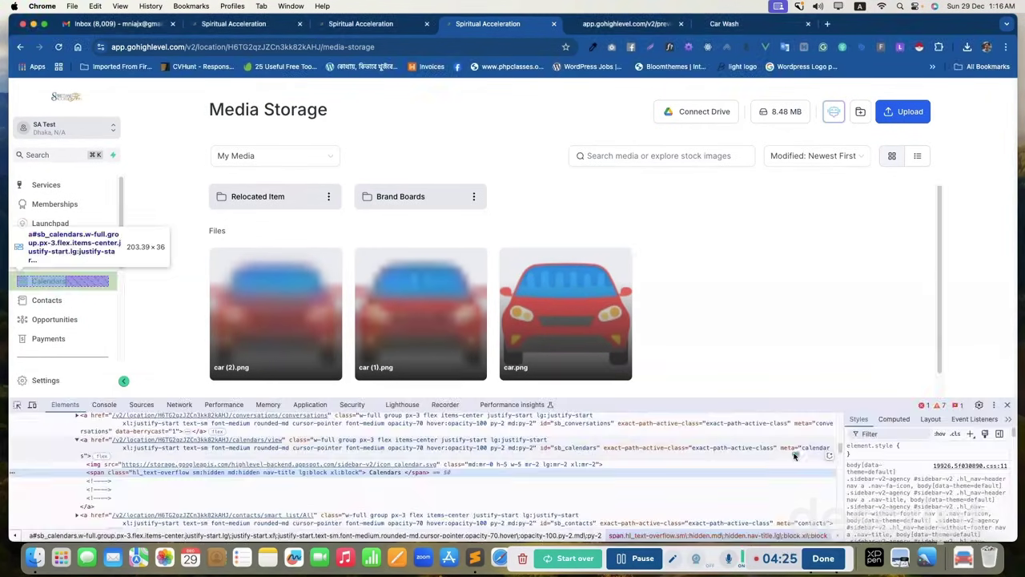
click(813, 449)
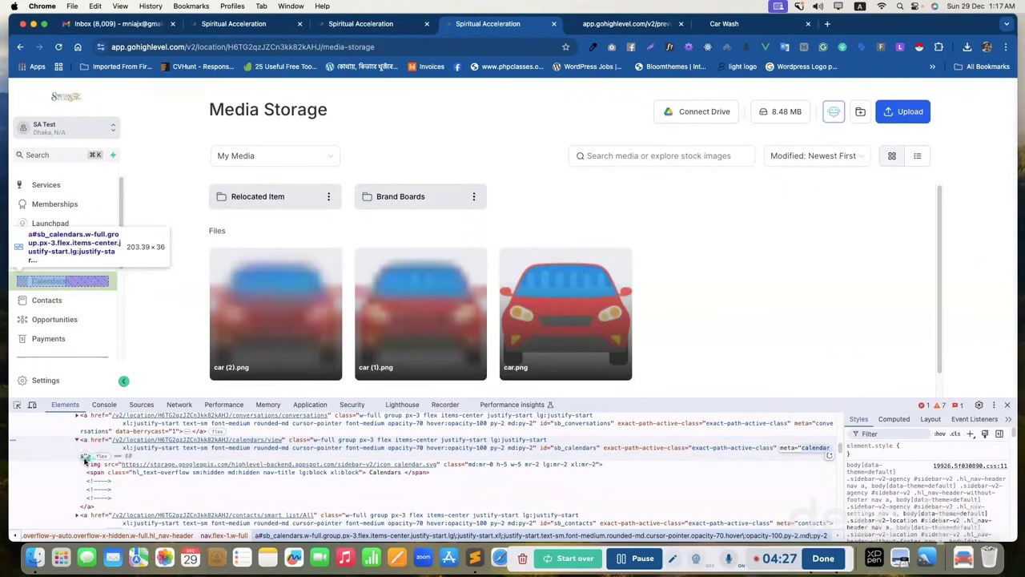
click(269, 23)
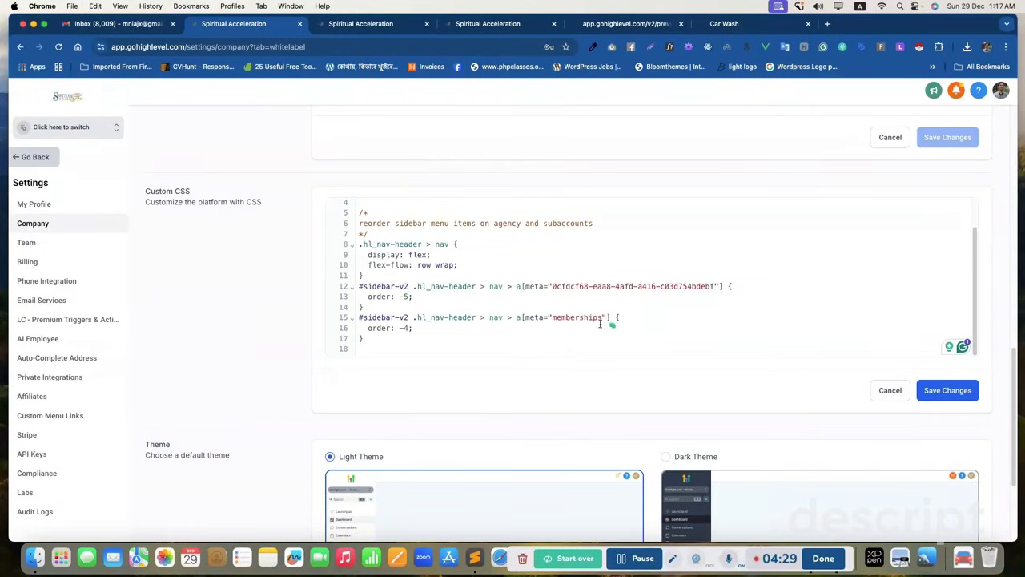
double_click(566, 317)
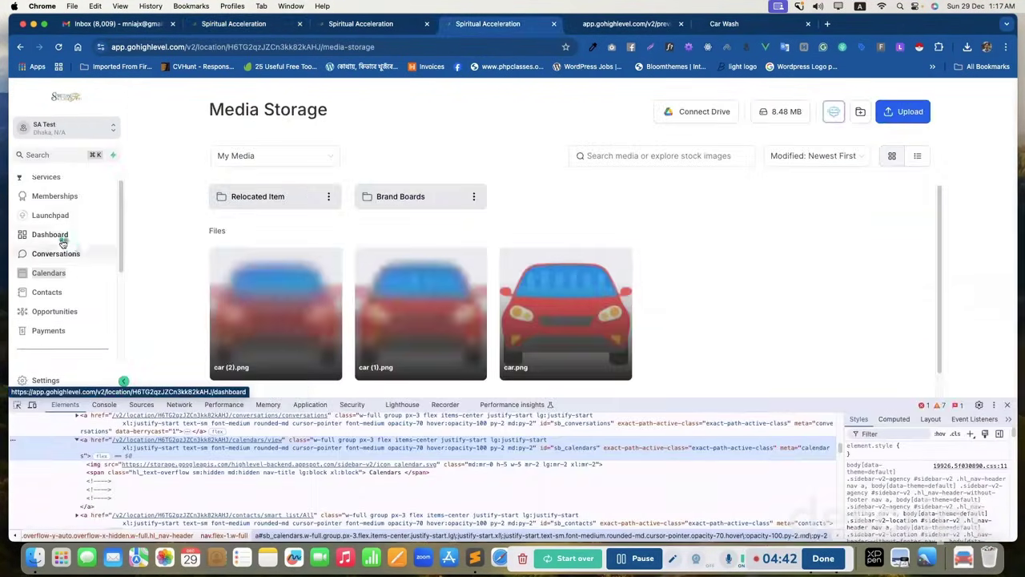
scroll(71, 244, down, 5)
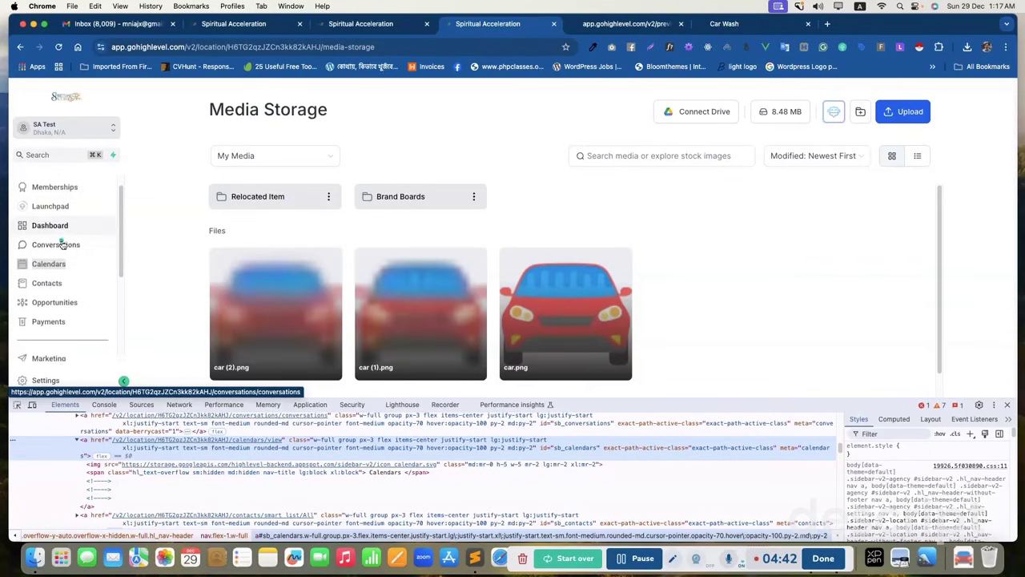
scroll(80, 264, up, 3)
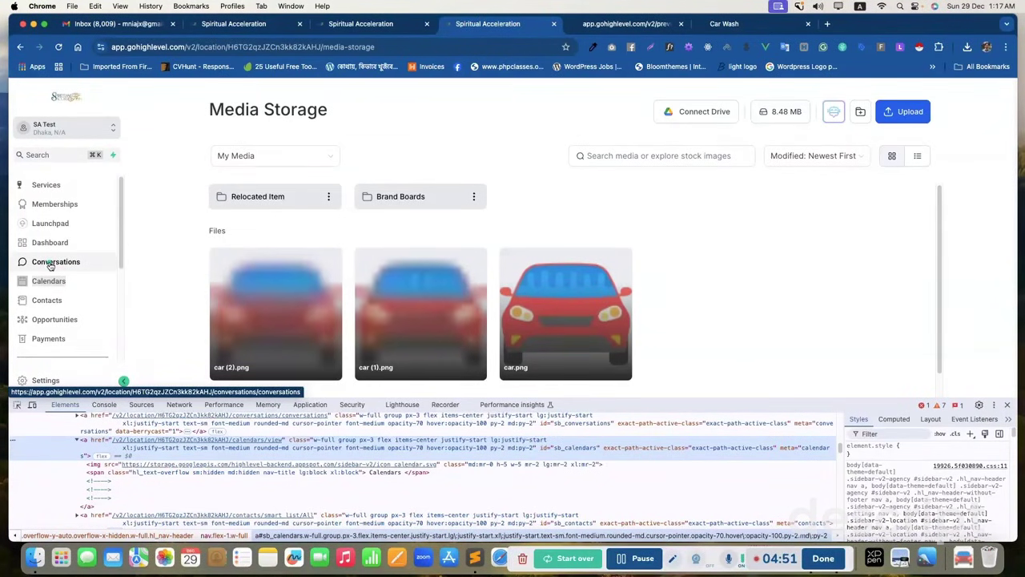
scroll(52, 260, down, 2)
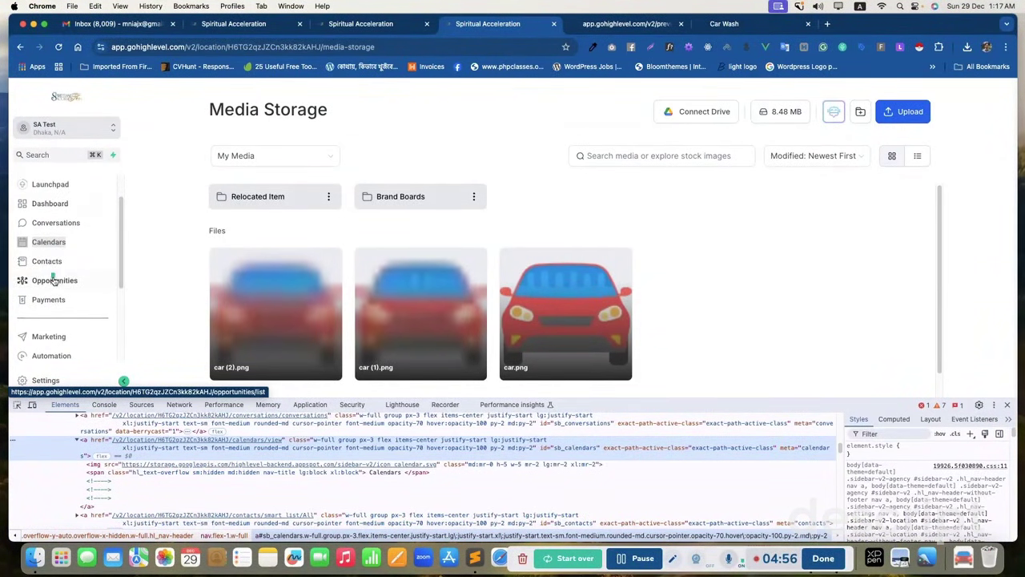
scroll(62, 292, up, 1)
scroll(63, 288, up, 1)
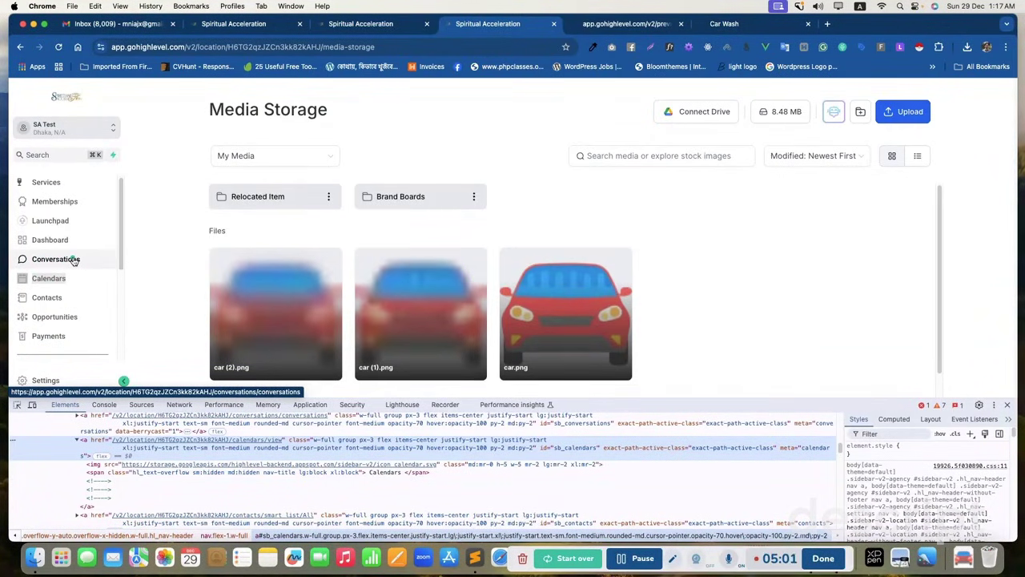
Copy the "Rename a main menu item" CSS block from Sublime Text and paste it below the reordering rules in Chrome's Custom CSS.
click(469, 564)
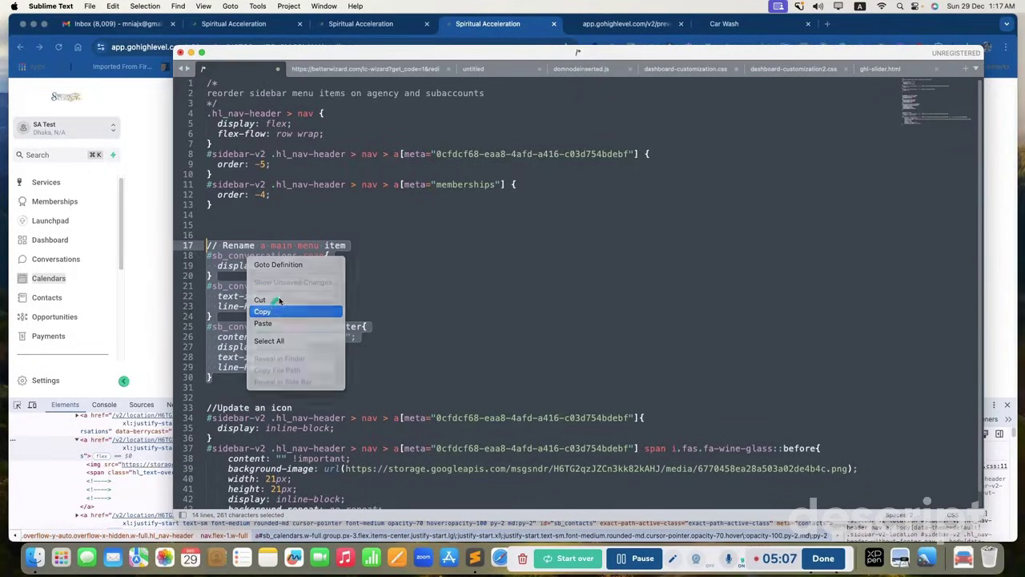
click(281, 309)
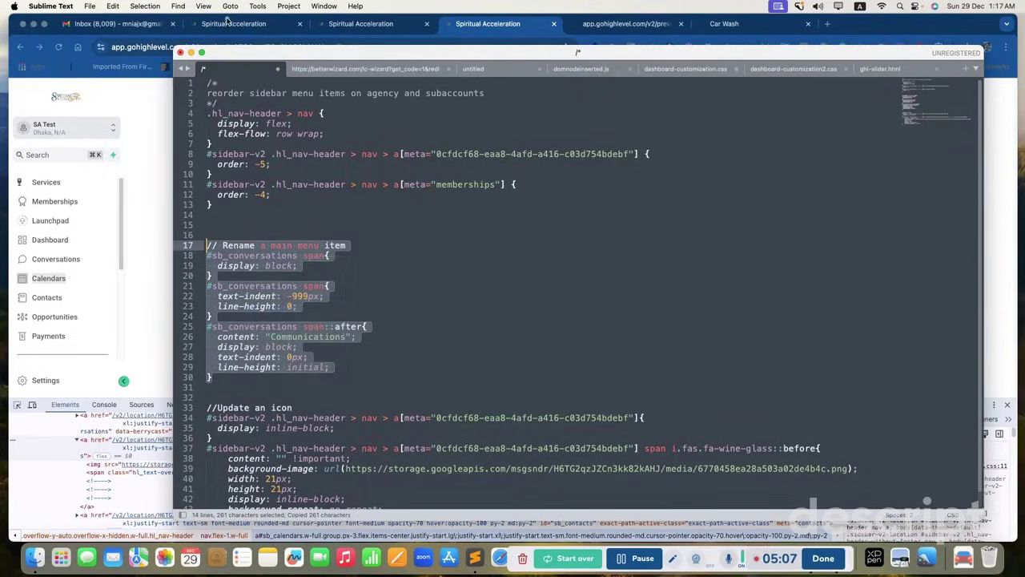
click(227, 23)
scroll(563, 299, down, 2)
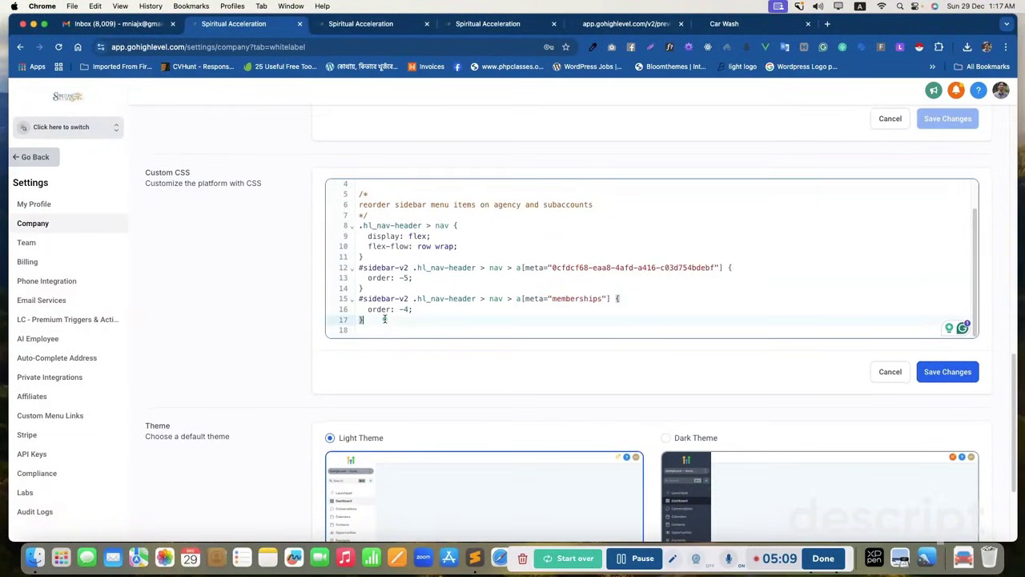
key(Return)
key(Return)
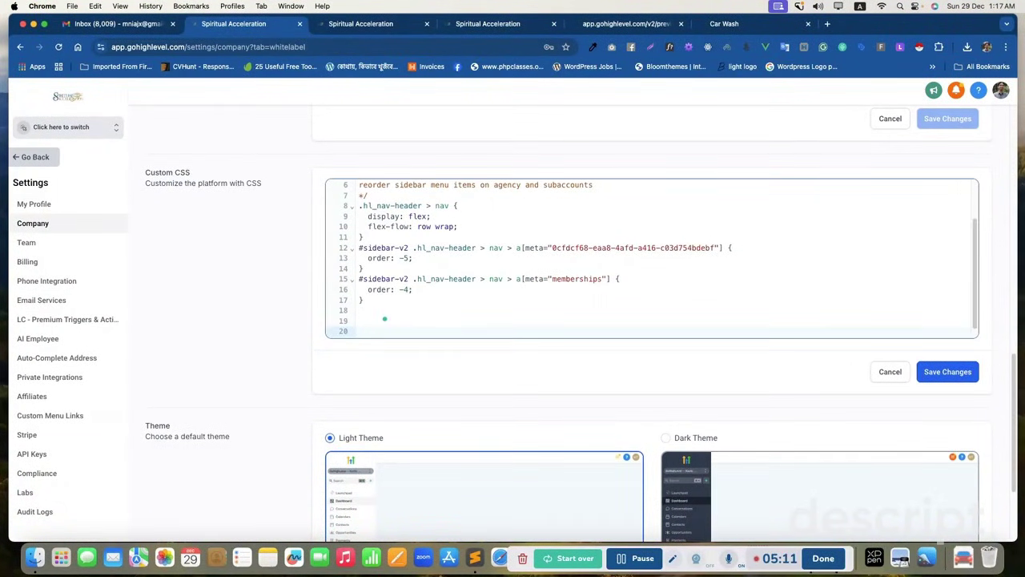
key(super+v)
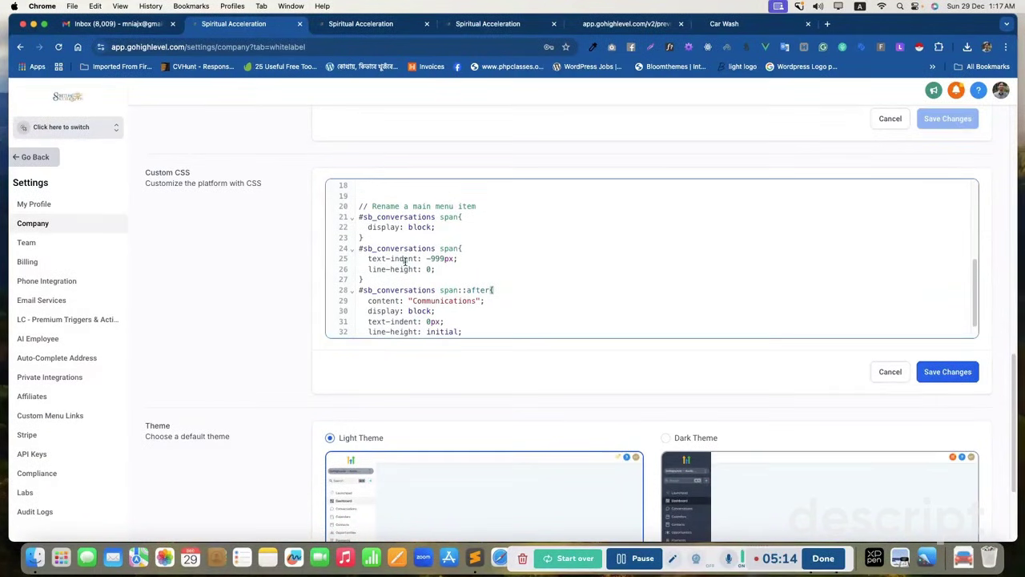
scroll(417, 260, down, 1)
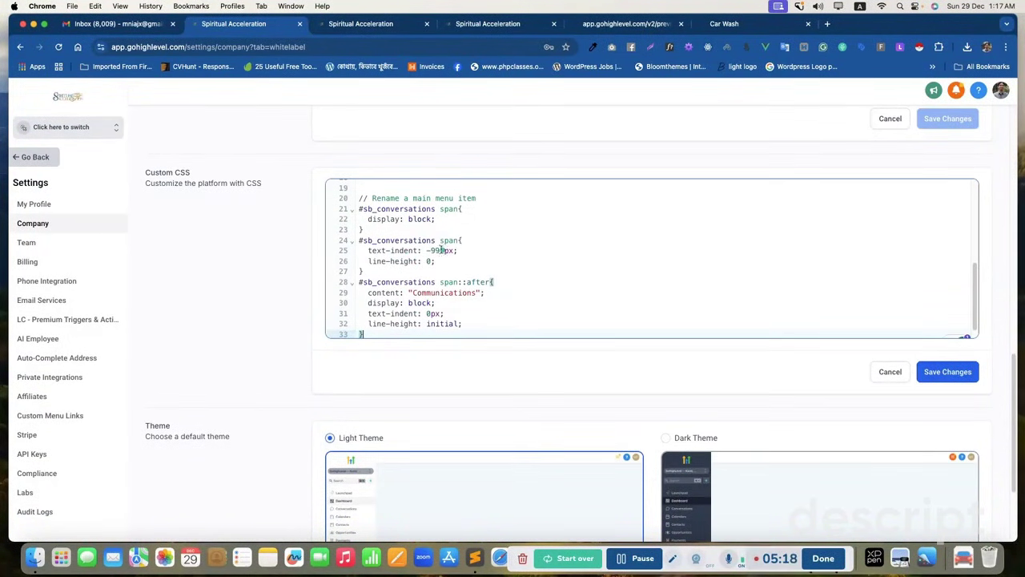
Examine the #sb_conversations span rule that sets text-indent and line-height, and compare it with the Conversations item in the SA Test sidebar.
drag(361, 241, 378, 271)
click(379, 270)
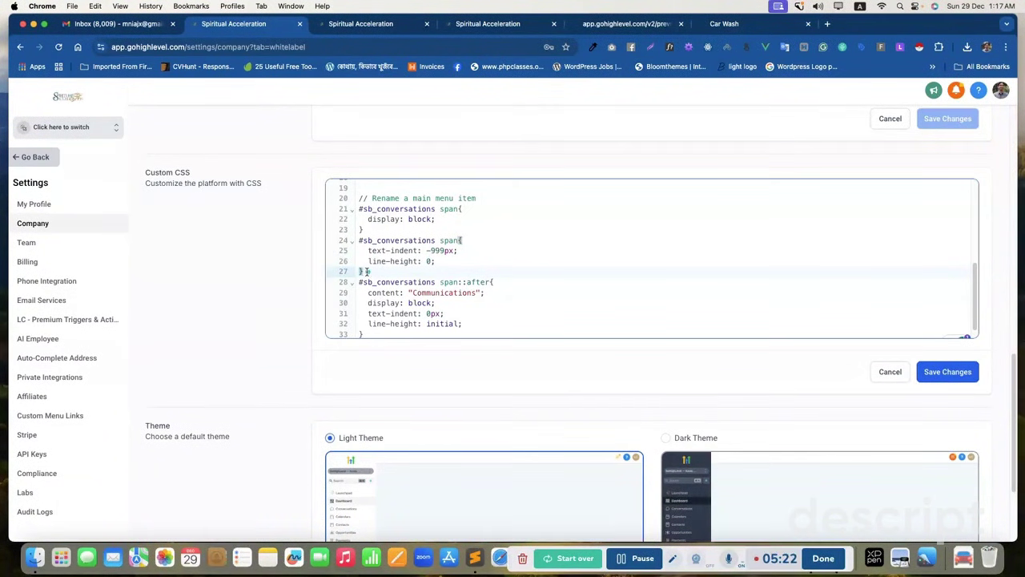
drag(367, 272, 361, 240)
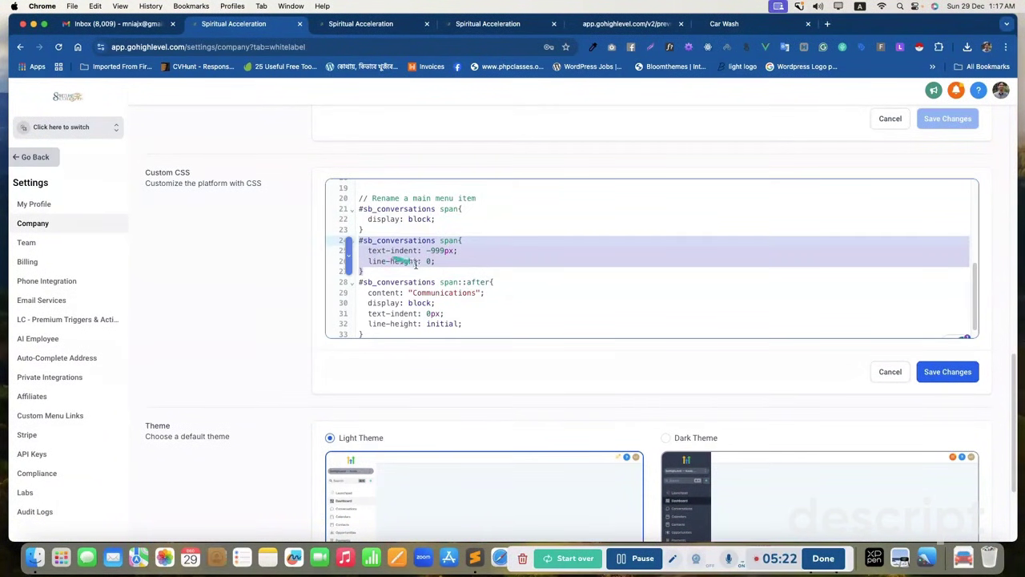
click(345, 23)
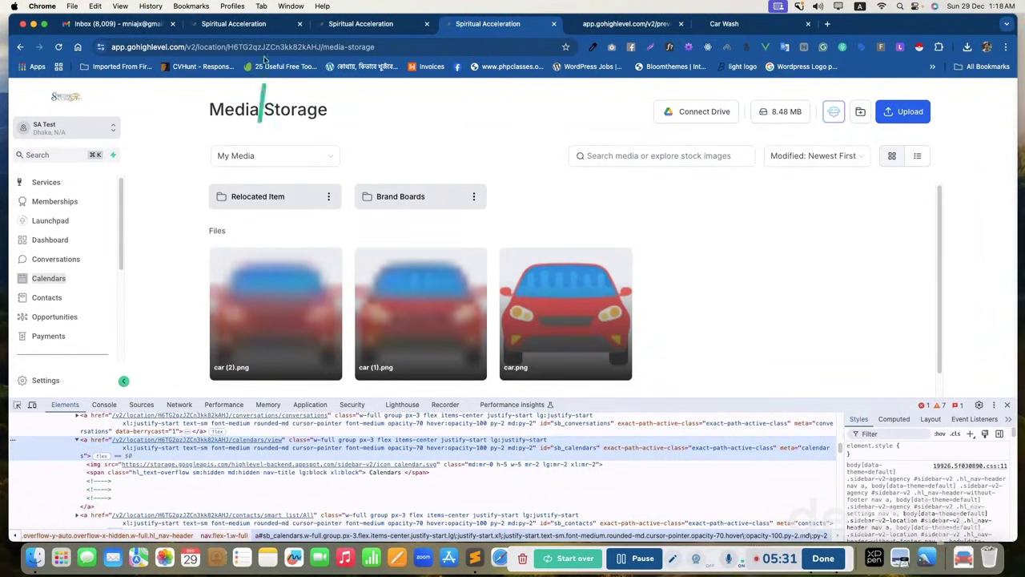
click(254, 24)
click(472, 310)
scroll(472, 311, down, 1)
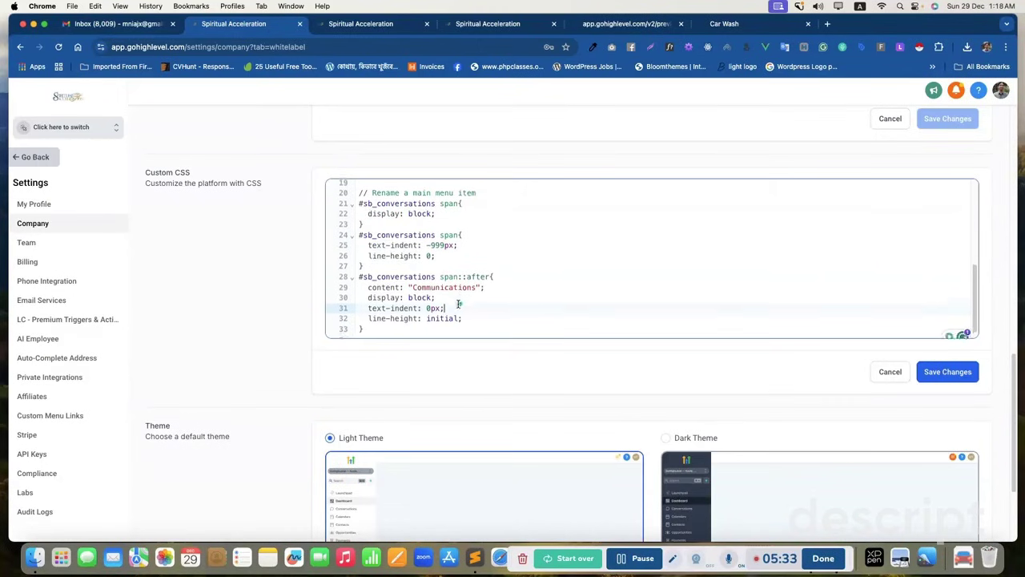
Examine the span::after rule's content and display declarations against the text-indent and line-height values of the preceding #sb_conversations rule.
drag(461, 267, 519, 274)
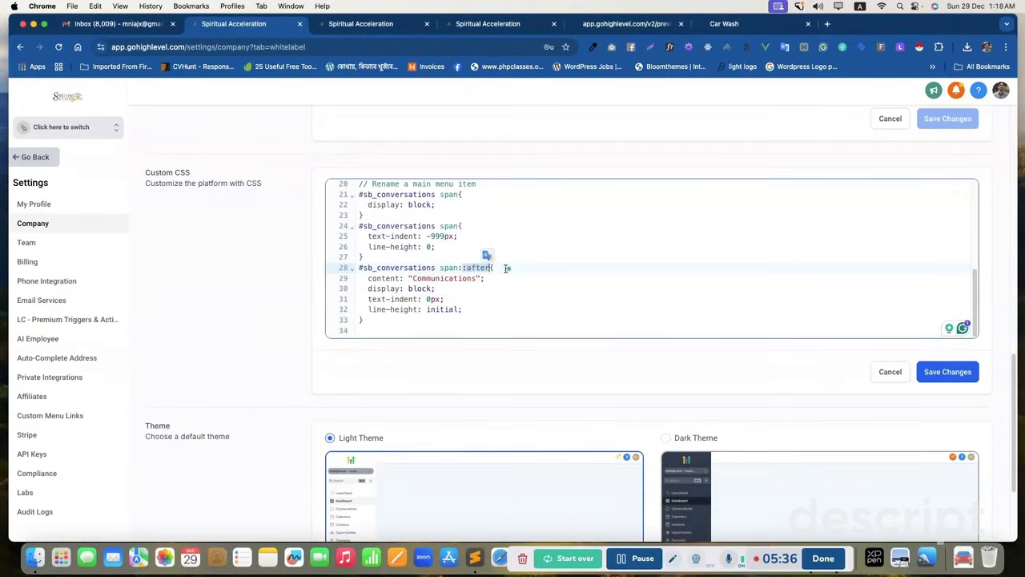
double_click(439, 278)
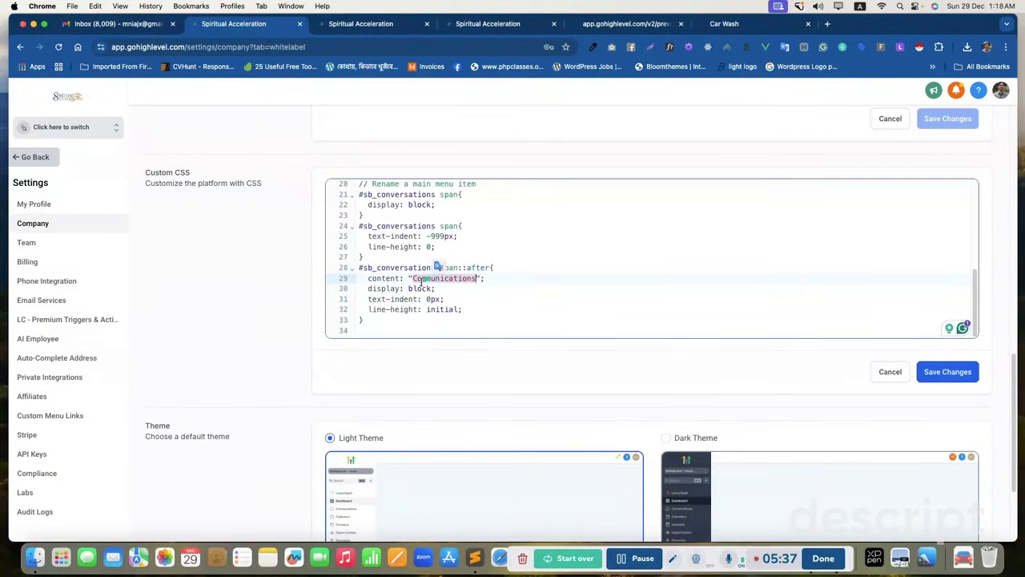
click(477, 275)
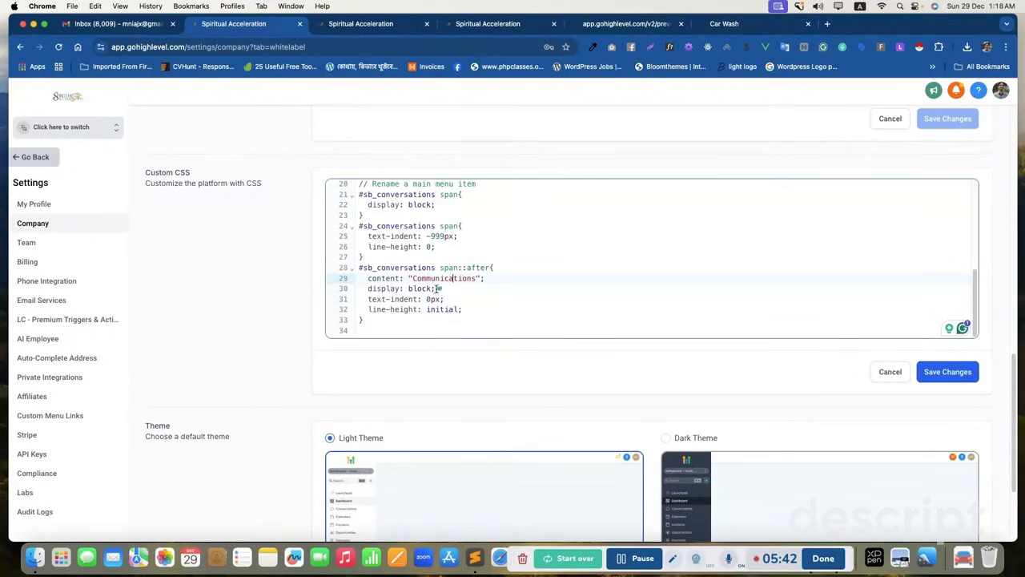
scroll(438, 288, down, 1)
drag(368, 275, 485, 305)
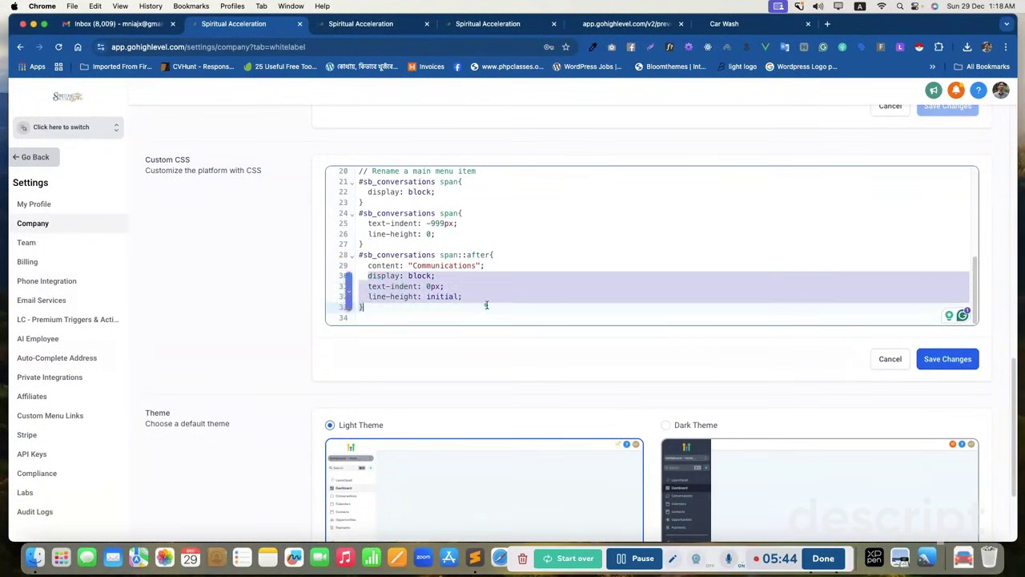
click(480, 293)
drag(374, 224, 479, 228)
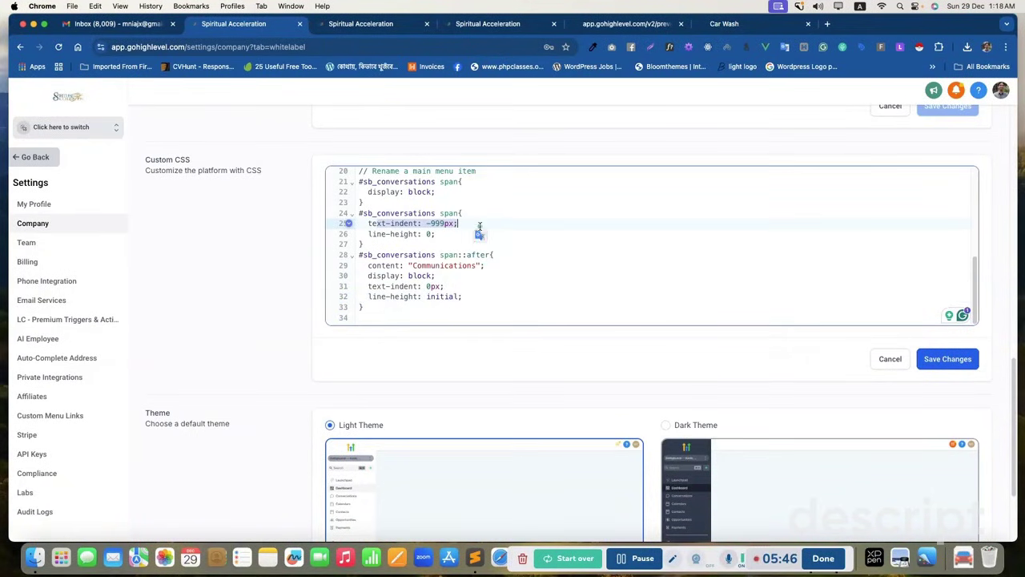
drag(387, 237, 437, 236)
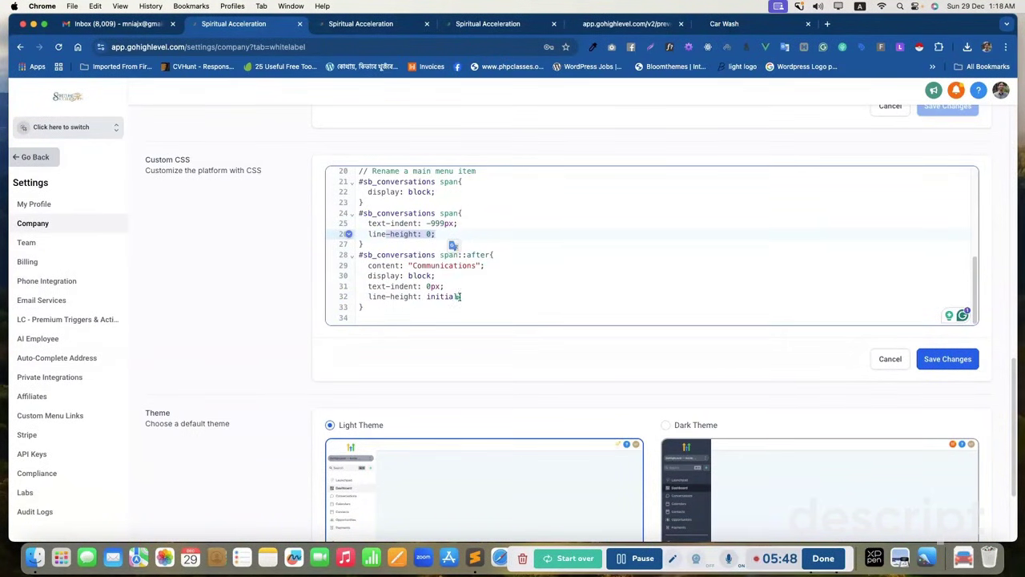
click(463, 296)
Save the Custom CSS, reload the SA Test sub-account and check the renamed Conversations item in its sidebar.
click(923, 365)
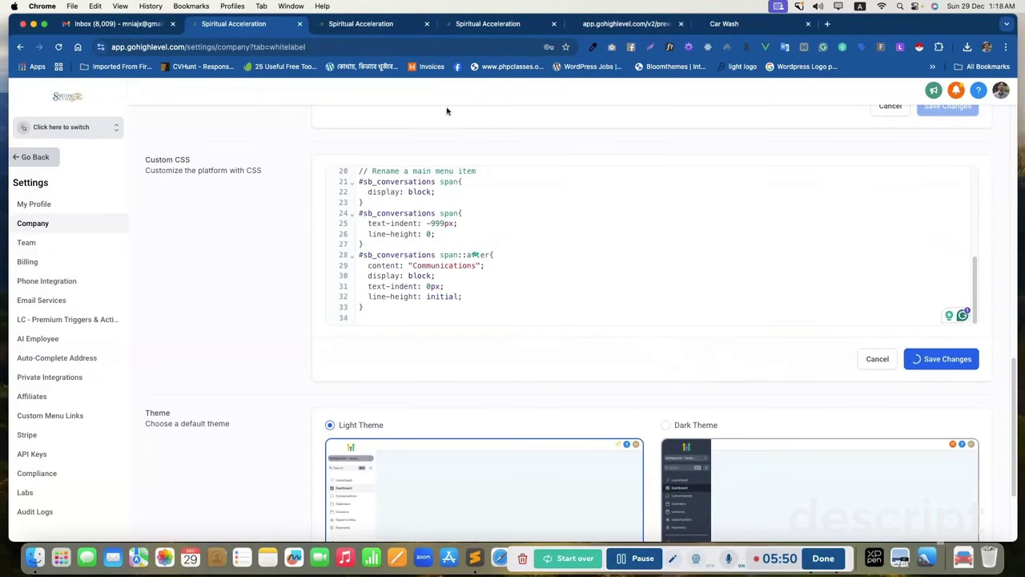
click(471, 25)
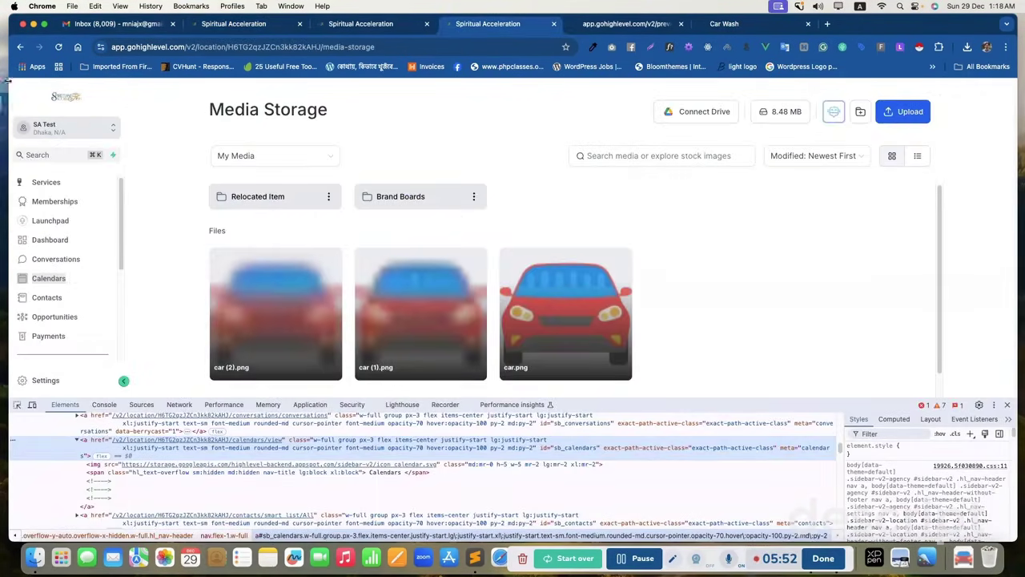
click(57, 47)
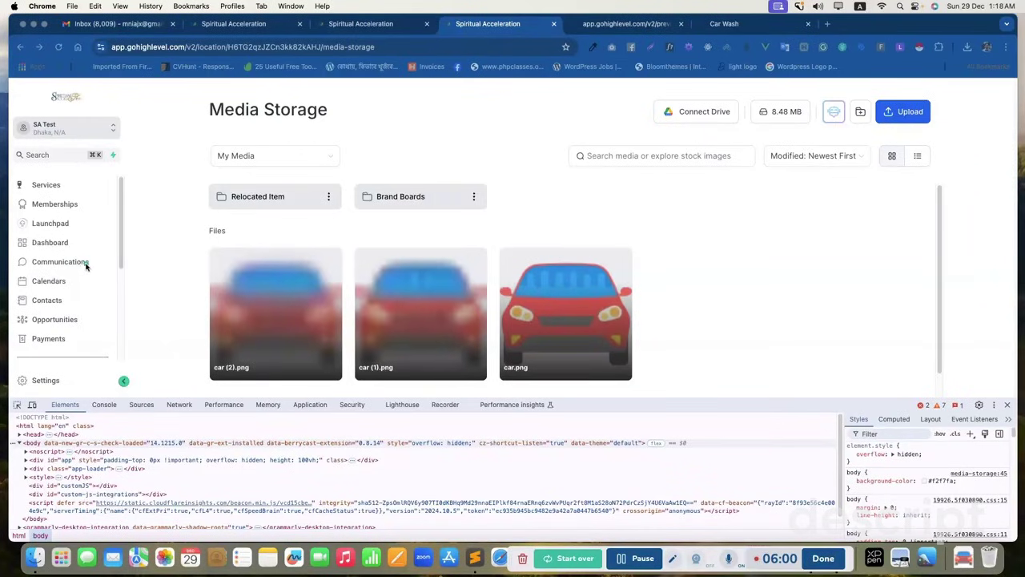
Change the span::after content in the whitelabel Custom CSS to "Communications 2" and save the changes.
key(super+2)
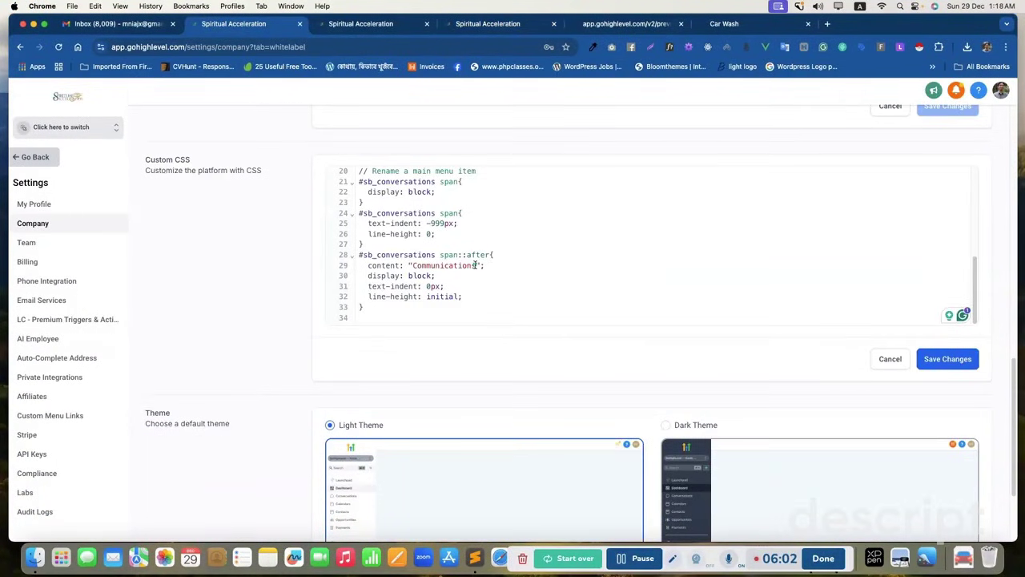
click(476, 265)
text(2)
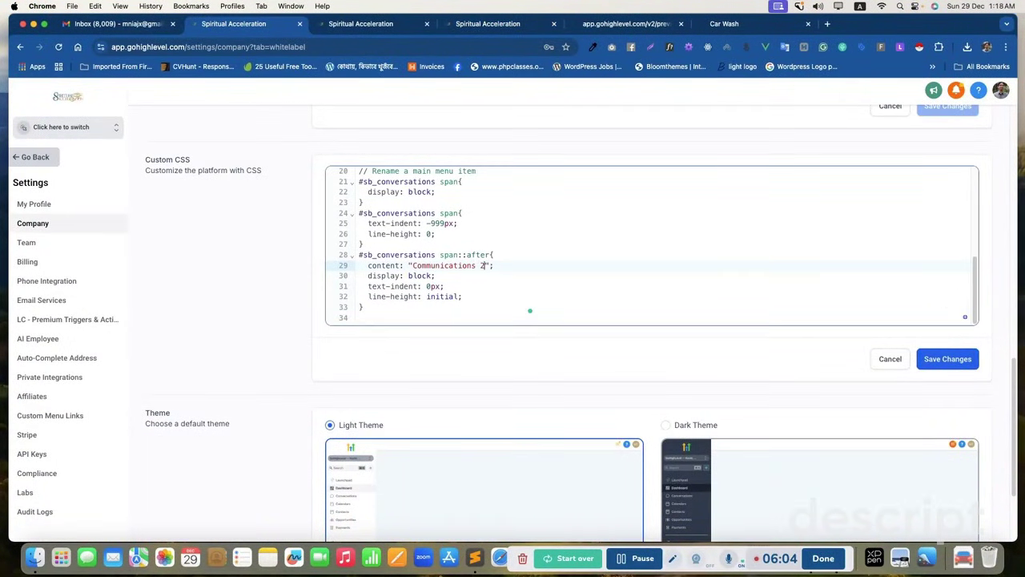
click(948, 359)
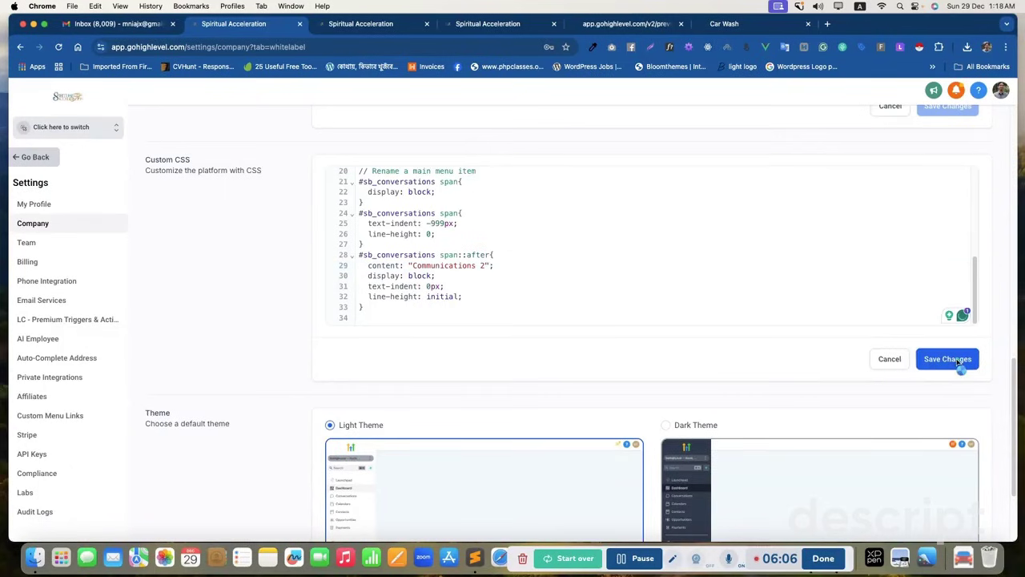
drag(474, 258, 481, 265)
text(v)
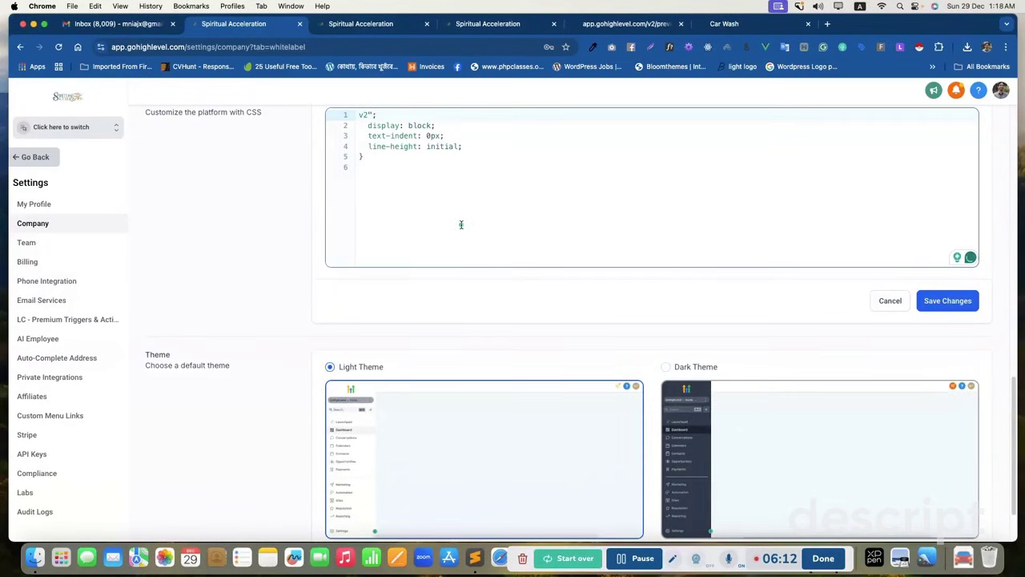
scroll(460, 224, up, 2)
key(super+z)
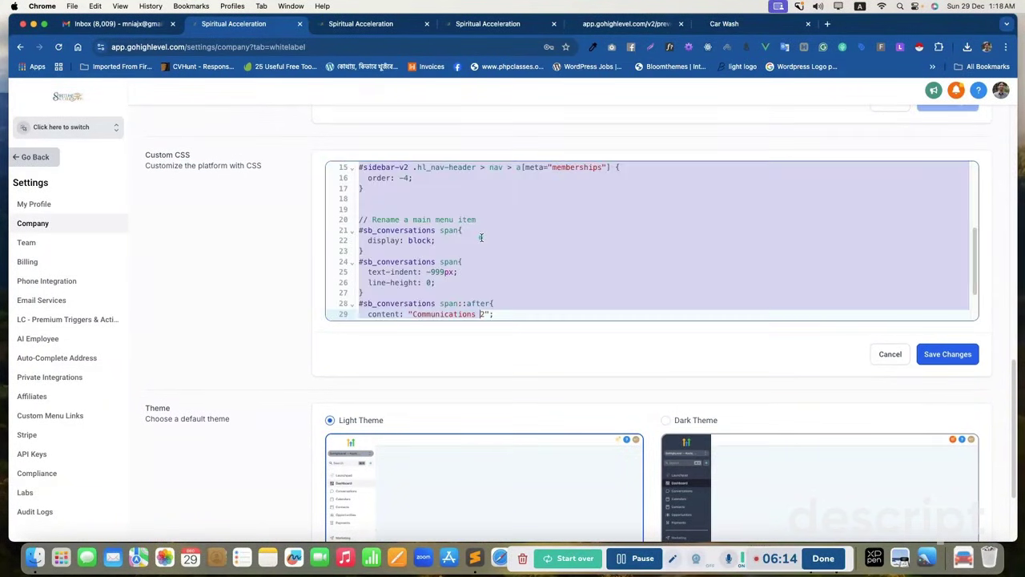
Change the span::after content to "Communications v2", save the Custom CSS and check the menu items in the SA Test sidebar.
click(480, 315)
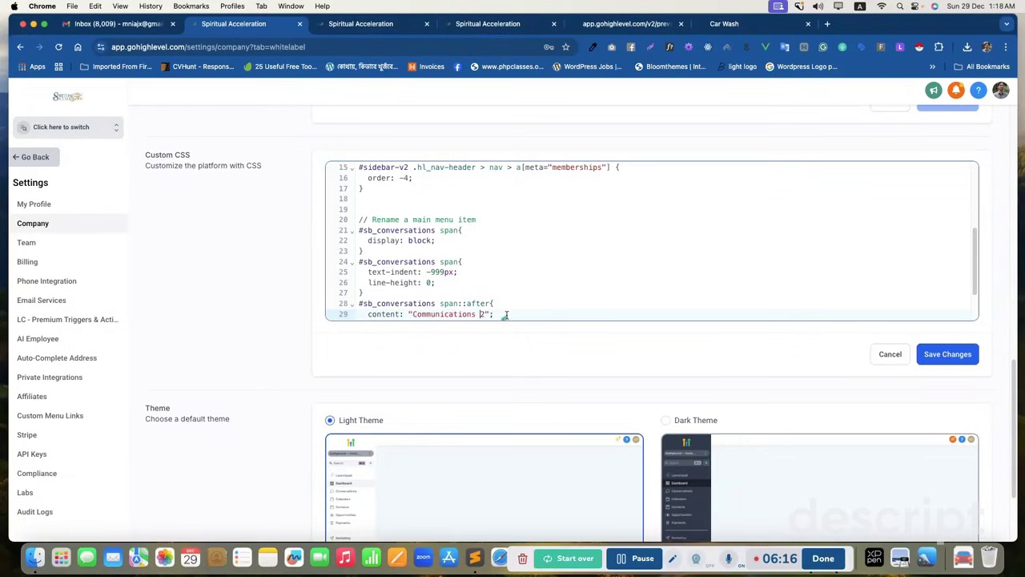
click(949, 355)
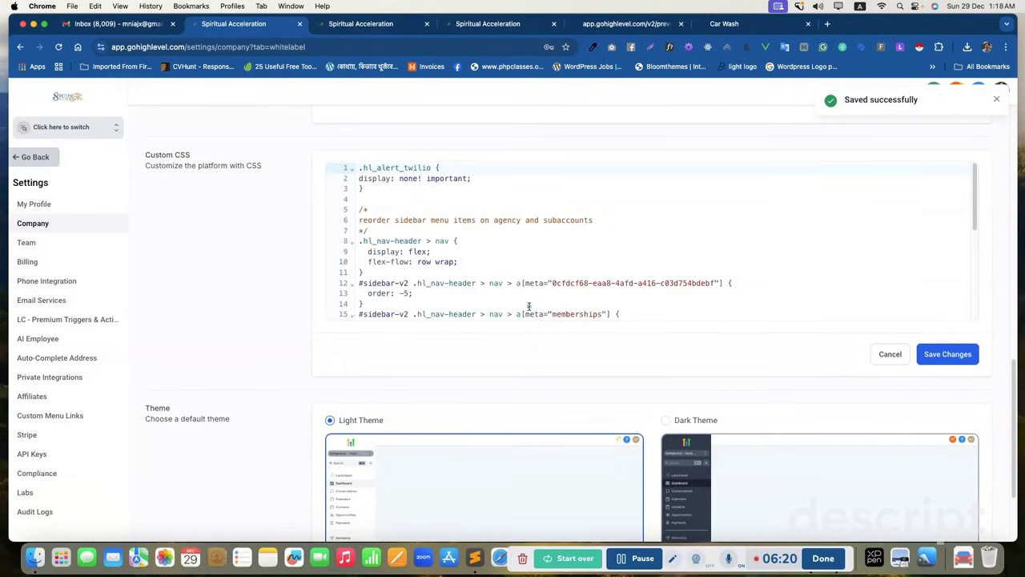
click(488, 23)
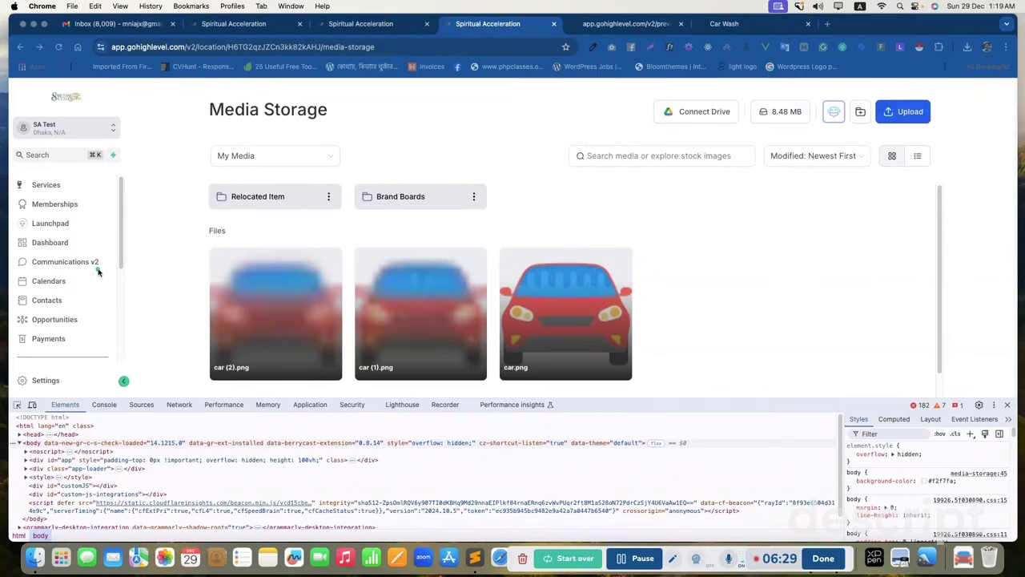
scroll(72, 290, down, 1)
scroll(64, 240, up, 1)
scroll(50, 264, down, 1)
scroll(65, 240, down, 3)
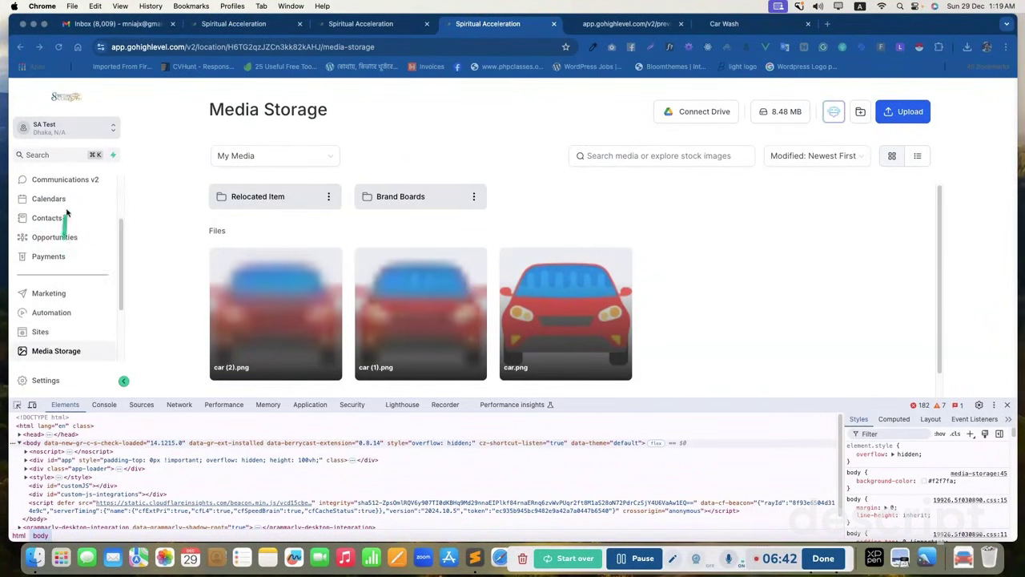
scroll(52, 272, up, 4)
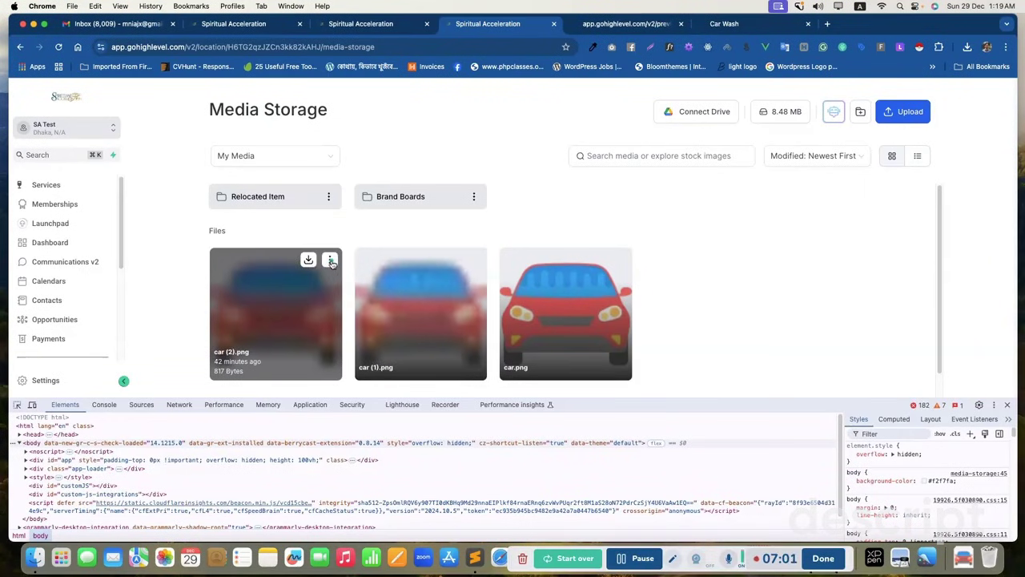
Copy the link of the car (2).png file in Media Storage.
click(330, 261)
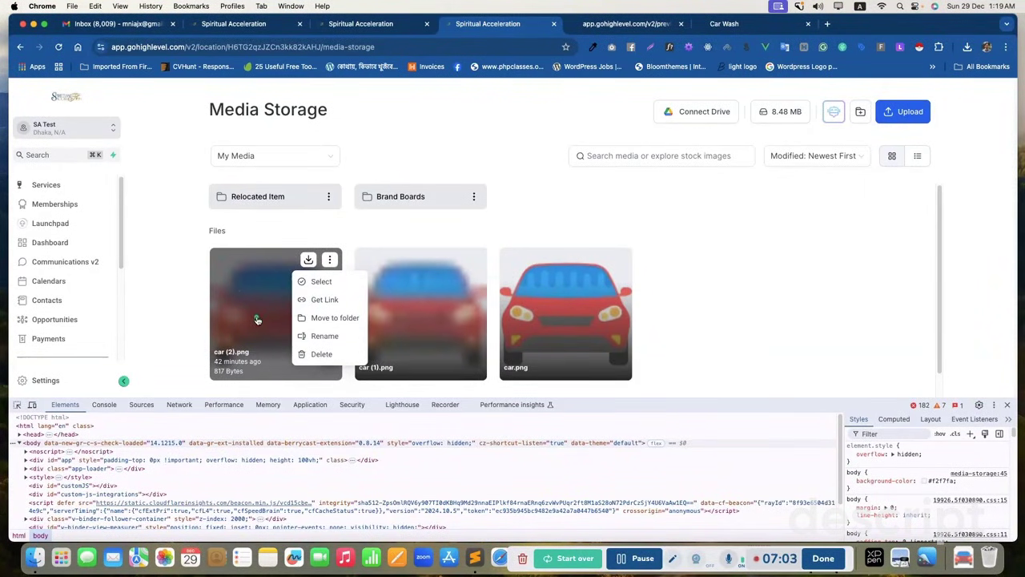
click(315, 236)
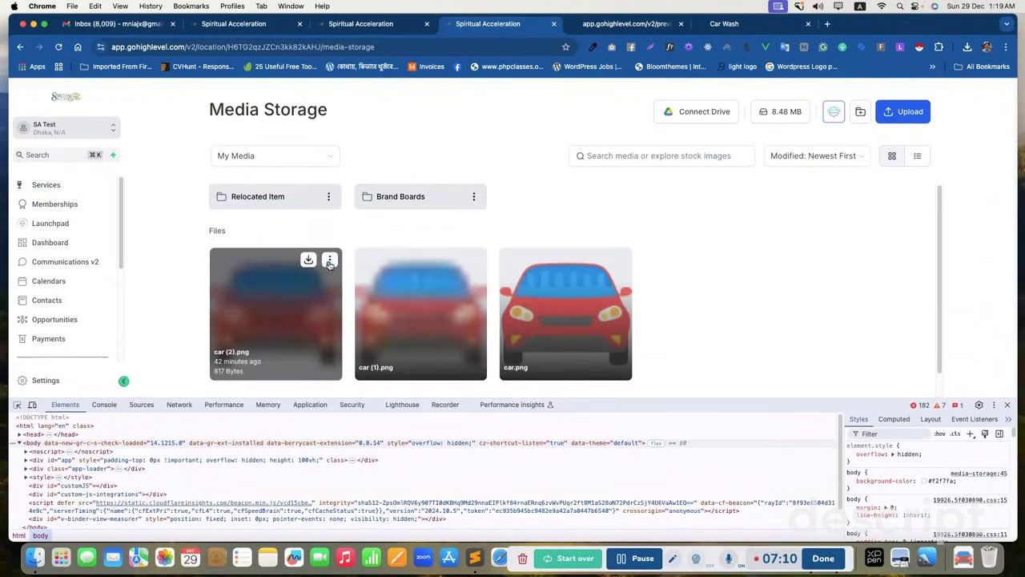
click(330, 259)
click(324, 301)
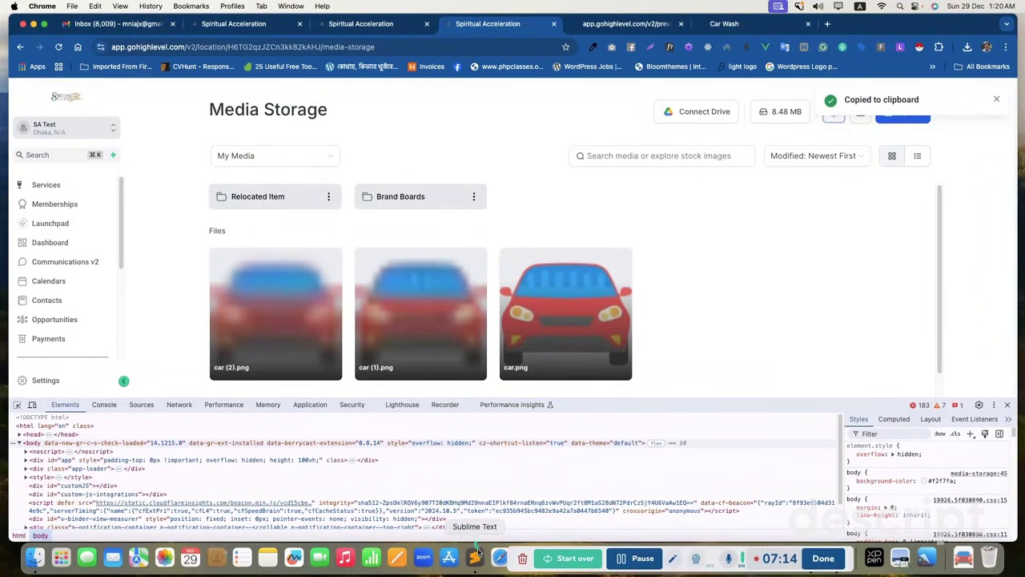
Switch to Sublime Text and copy the whole "Update an icon" CSS block.
click(476, 558)
scroll(374, 317, down, 2)
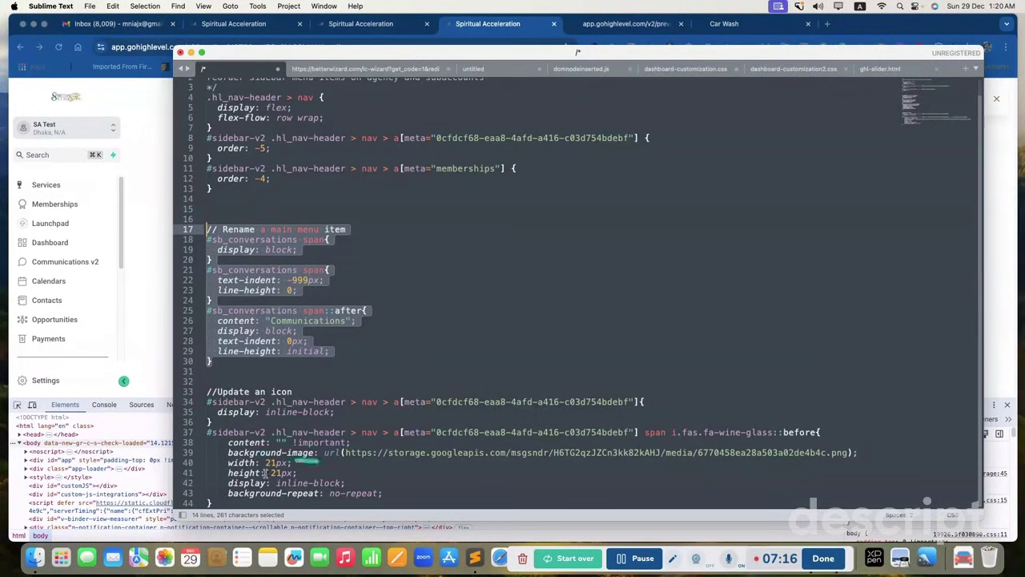
drag(383, 494, 202, 392)
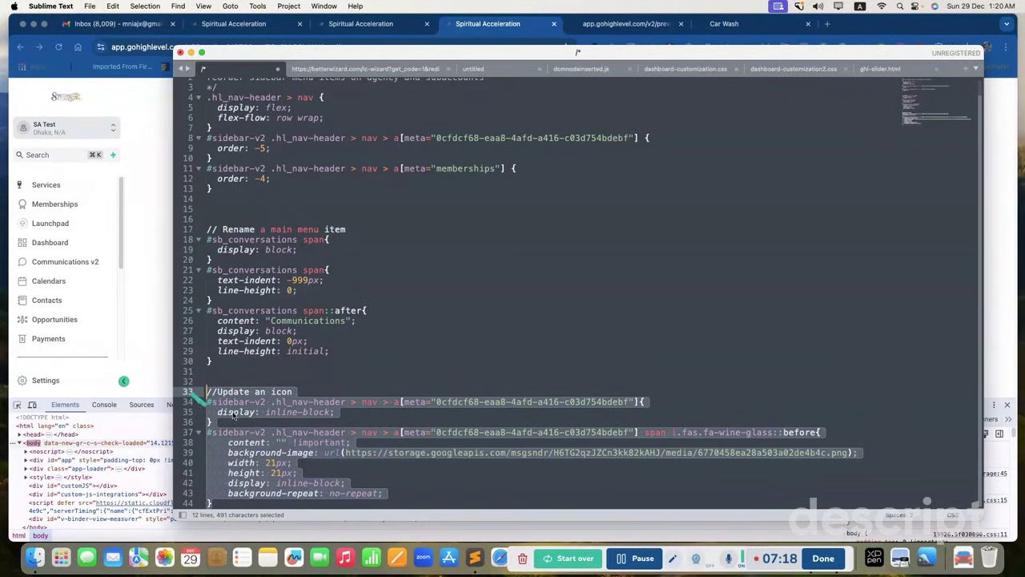
right_click(256, 406)
click(278, 459)
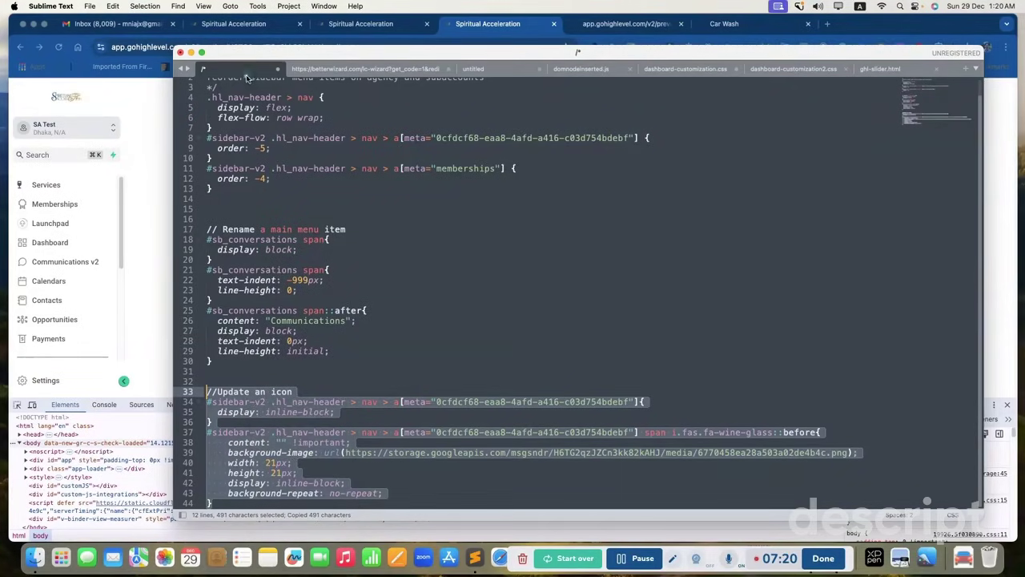
Paste the copied icon CSS block into Chrome's whitelabel Custom CSS, below the Communications v2 rename rules.
click(287, 23)
scroll(472, 320, down, 10)
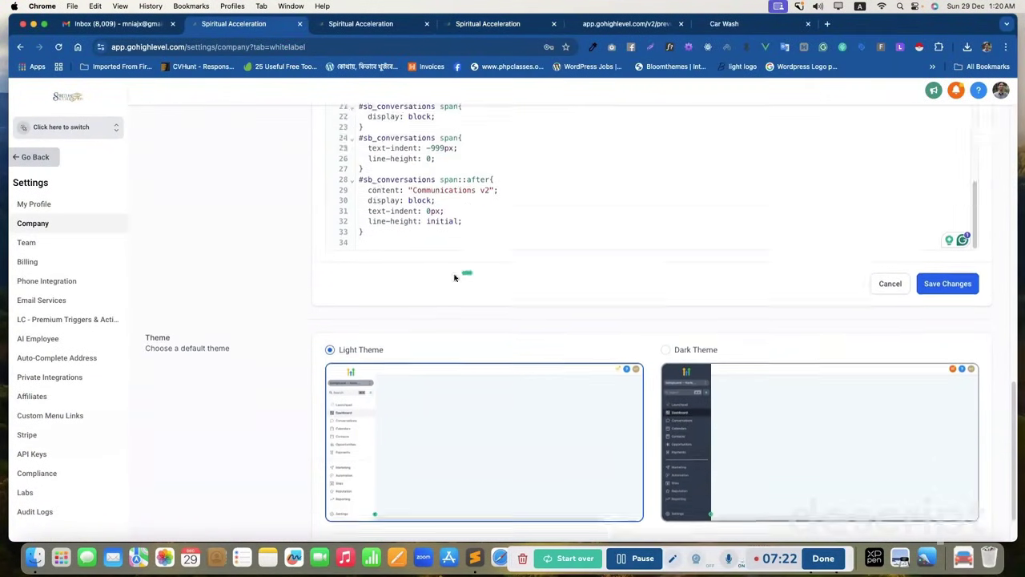
click(401, 175)
key(Return)
key(Return)
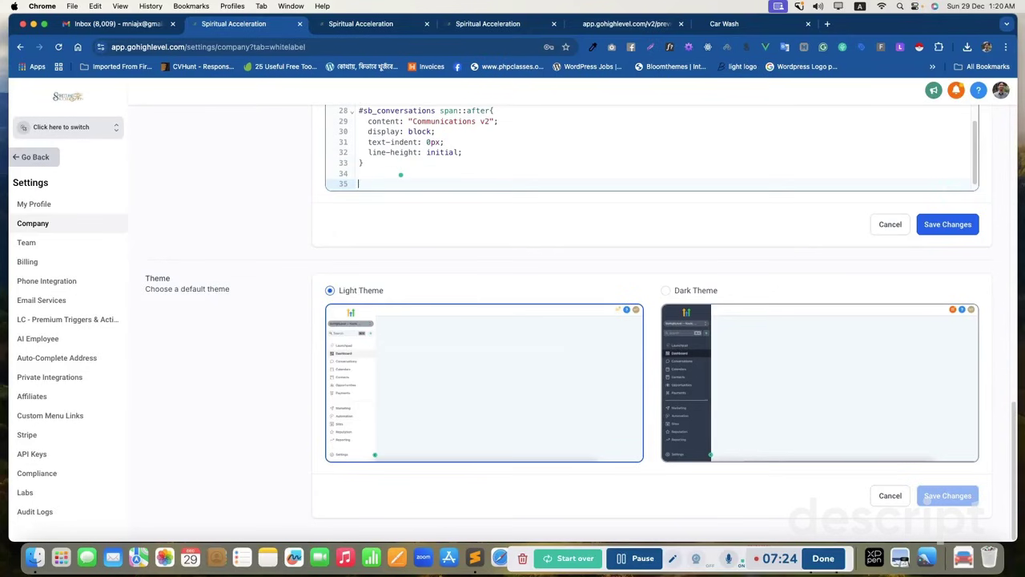
key(cmd+v)
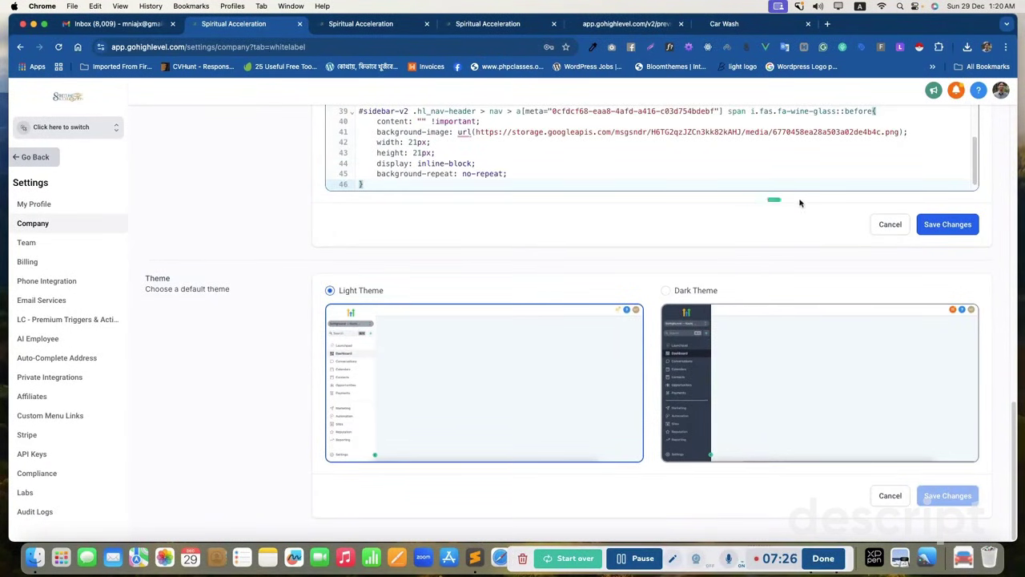
Save the Custom CSS, reload the SA Test sub-account and check the Services icon in its sidebar.
click(948, 224)
scroll(275, 280, up, 3)
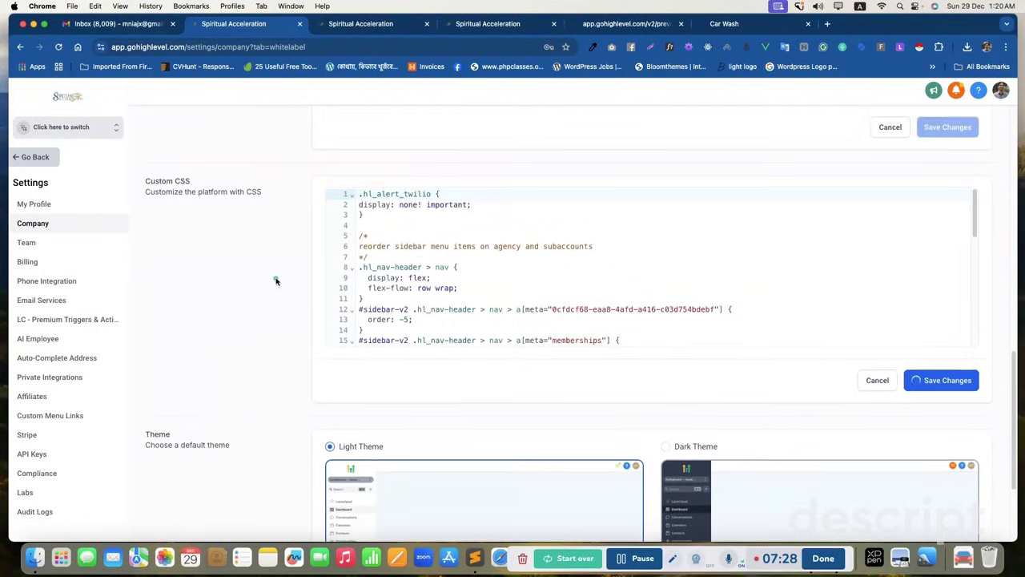
click(510, 25)
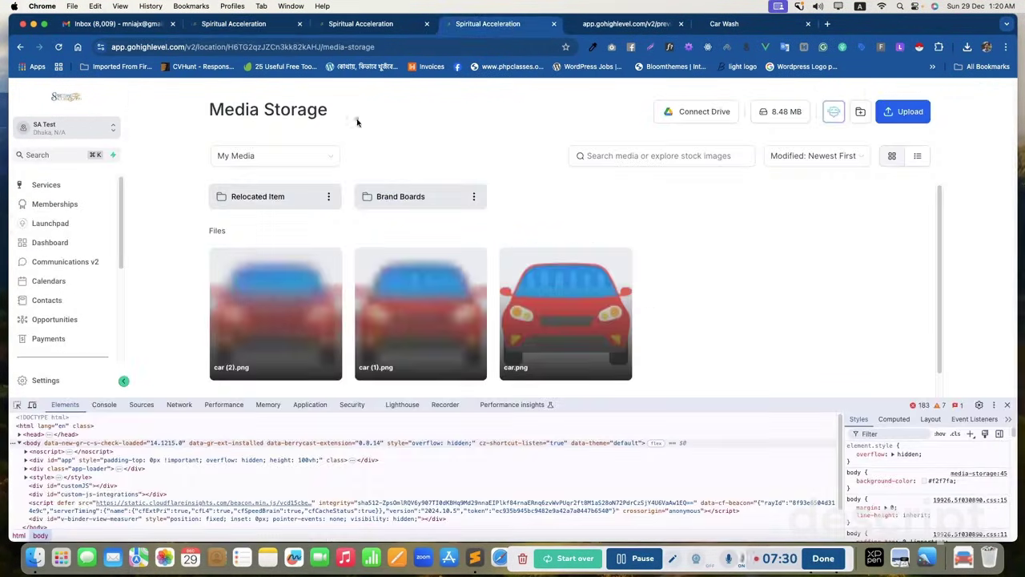
click(59, 46)
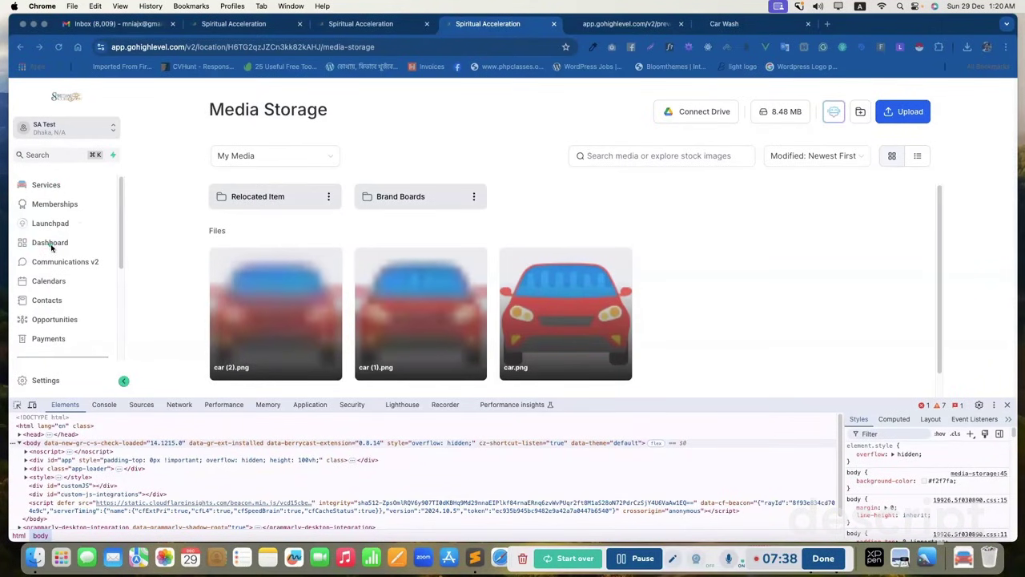
Review the full SA Test sidebar from Services to Your Growth, examining the menu items' order, names and icons.
scroll(64, 256, down, 5)
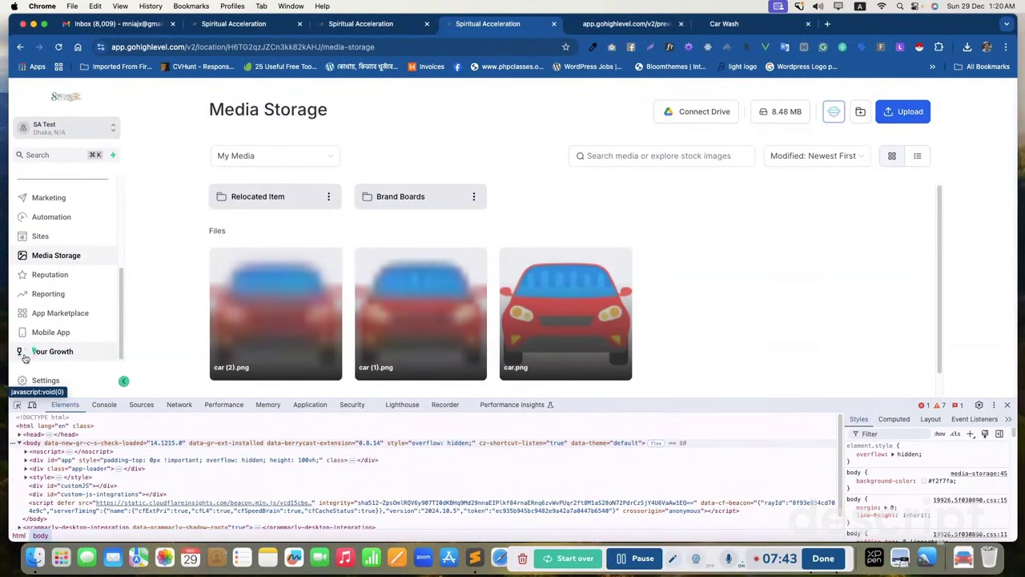
scroll(28, 353, up, 5)
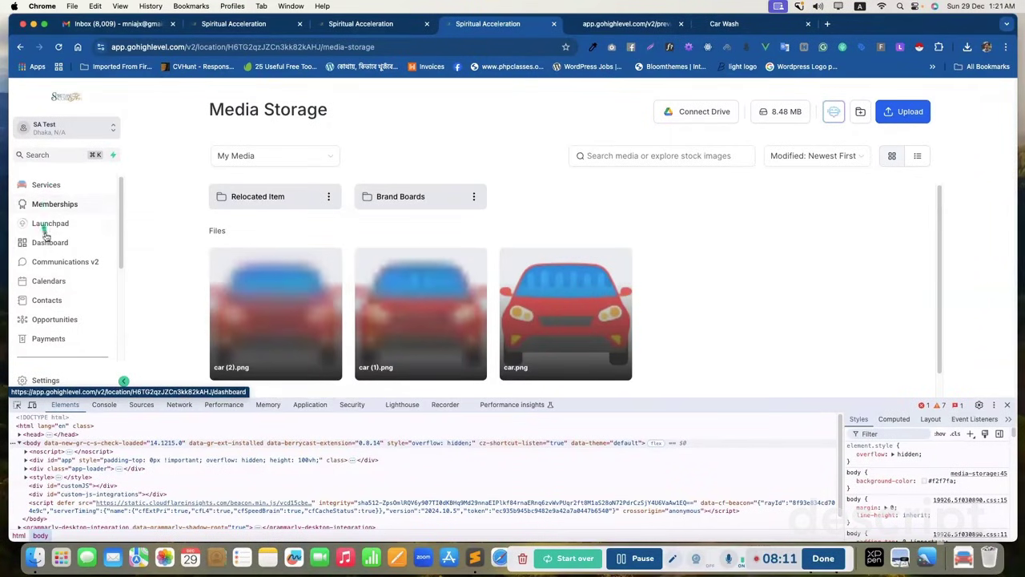
scroll(63, 208, down, 2)
scroll(56, 241, up, 2)
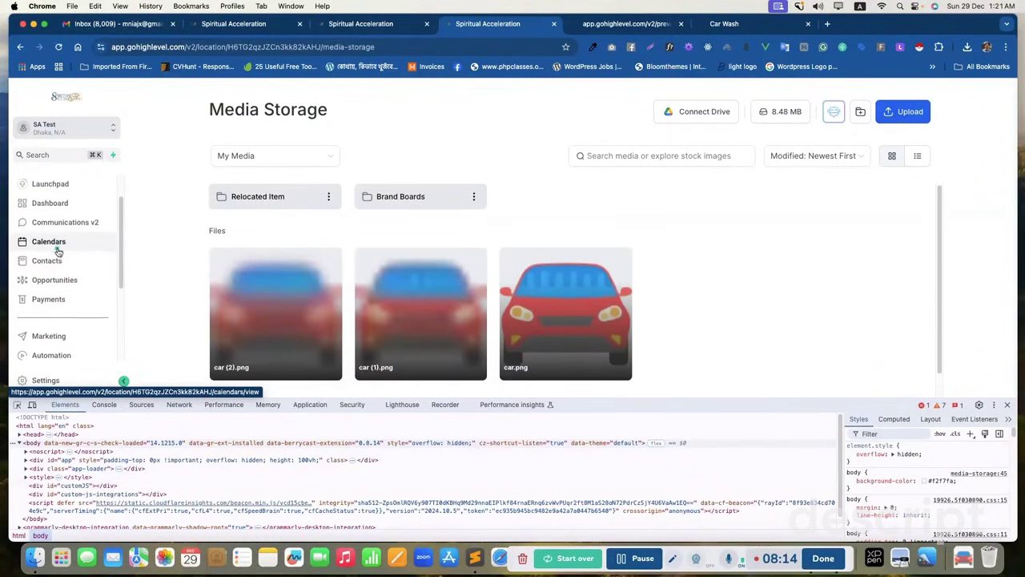
scroll(56, 277, down, 1)
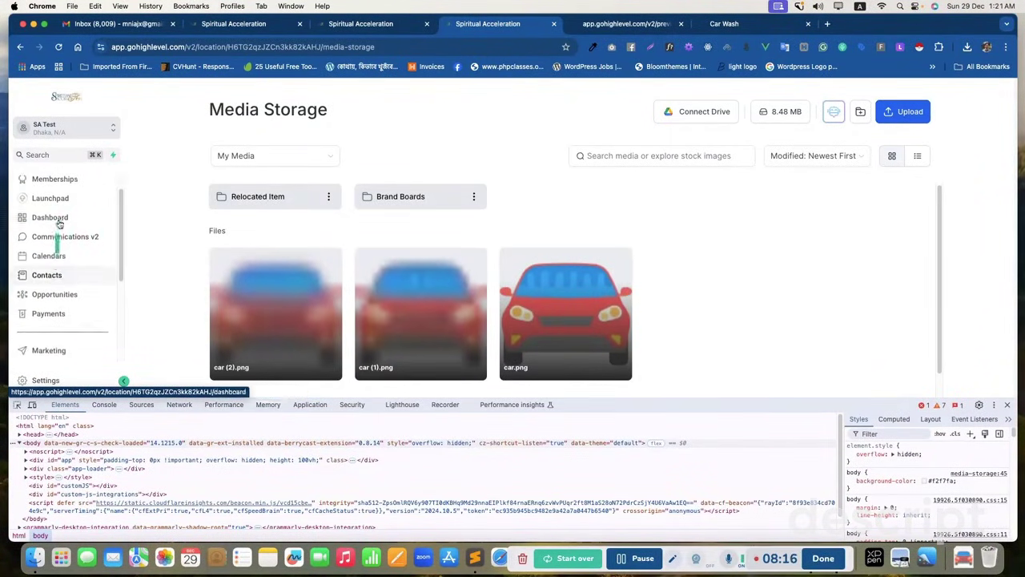
scroll(56, 278, down, 1)
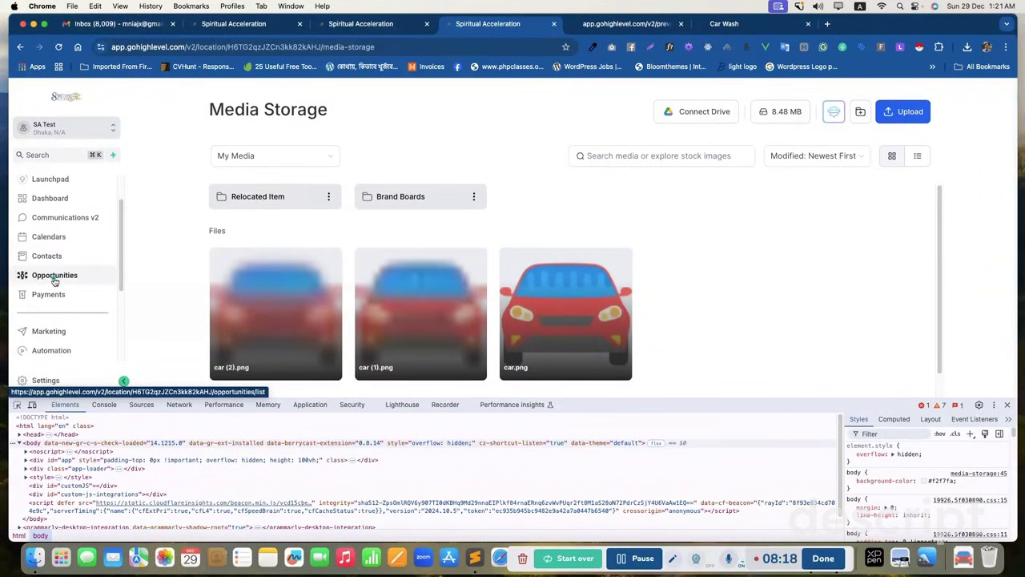
scroll(54, 280, up, 2)
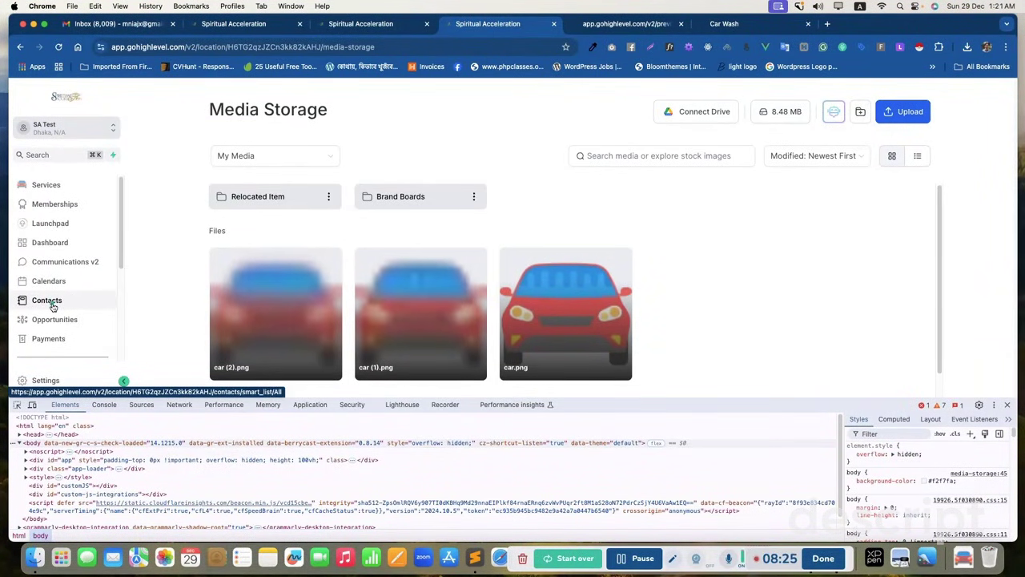